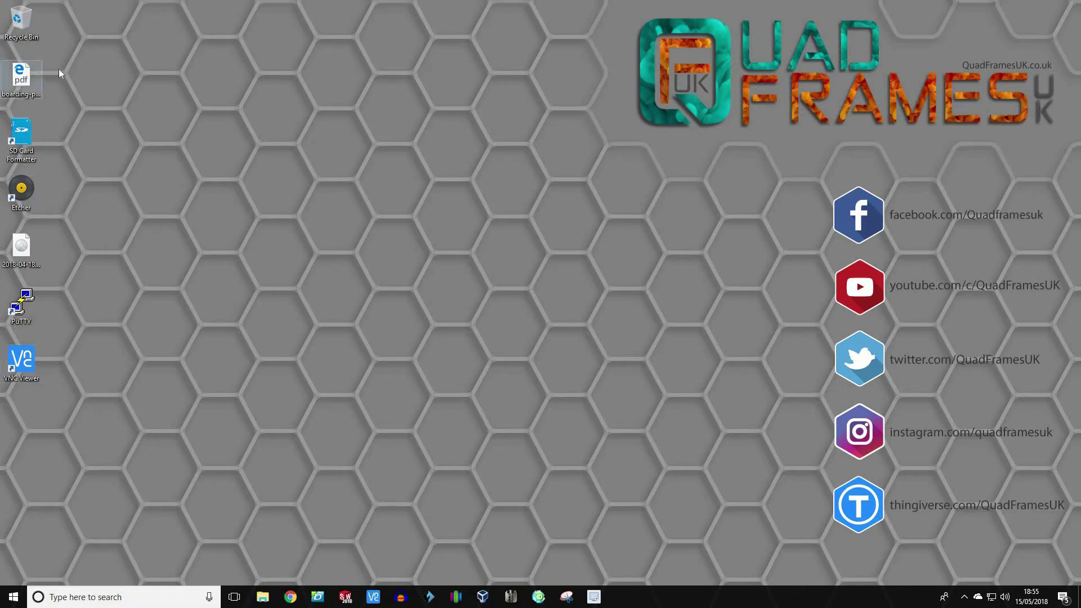
# Delete boarding-pass.pdf from the desktop and empty the Recycle Bin to remove it permanently.
pyautogui.rightClick(31, 79)
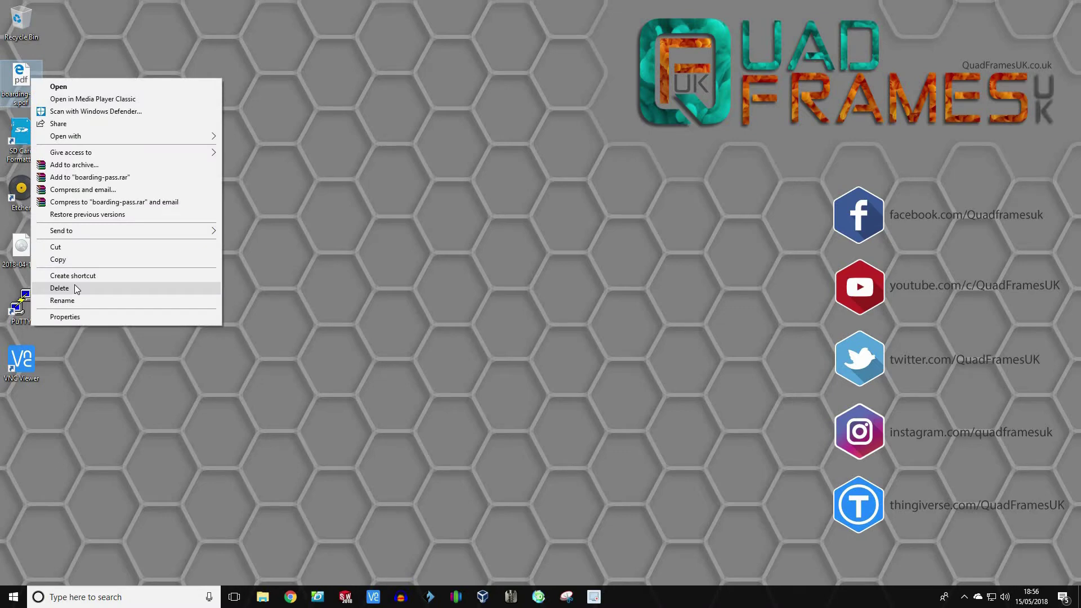
pyautogui.click(74, 286)
pyautogui.moveTo(77, 396); pyautogui.dragTo(22, 76)
pyautogui.rightClick(44, 35)
pyautogui.click(64, 49)
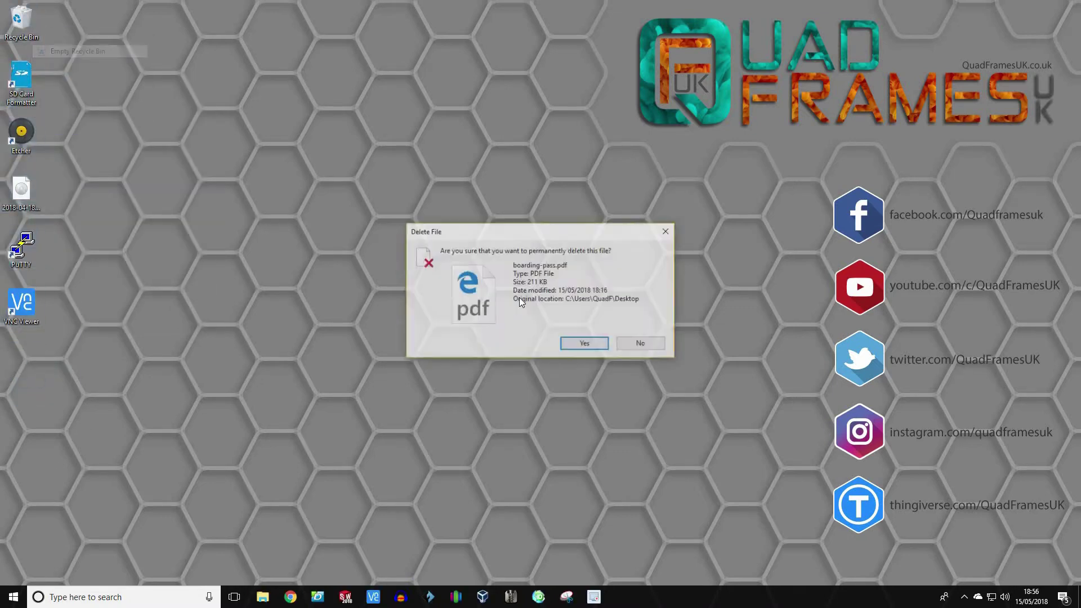
pyautogui.click(585, 344)
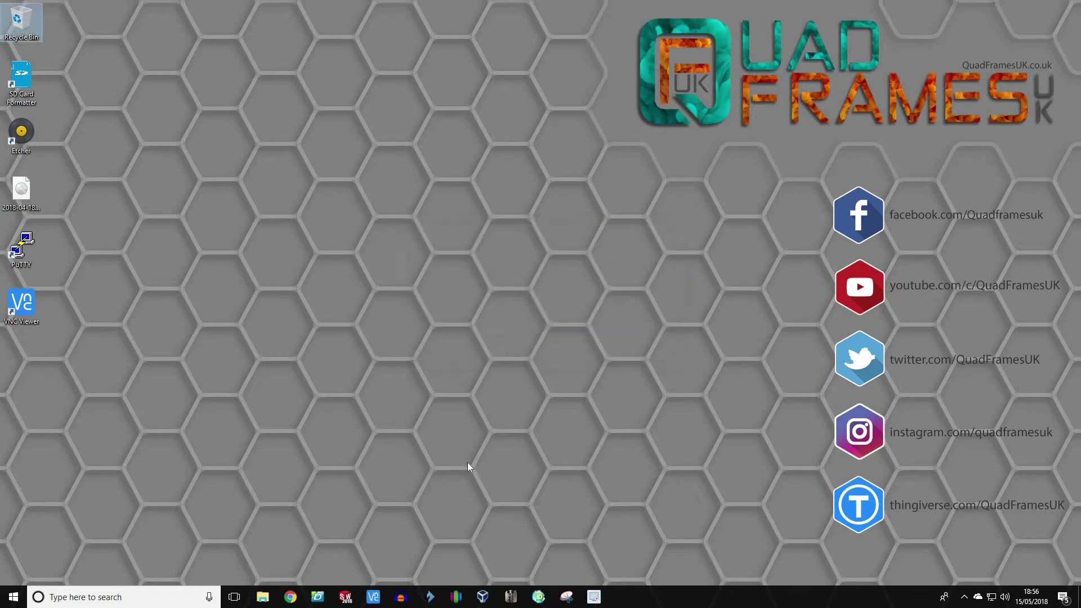
# Switch to Chrome, search Google for "sd card formatter" and open the SD Association's SD Memory Card Formatter page.
pyautogui.click(289, 594)
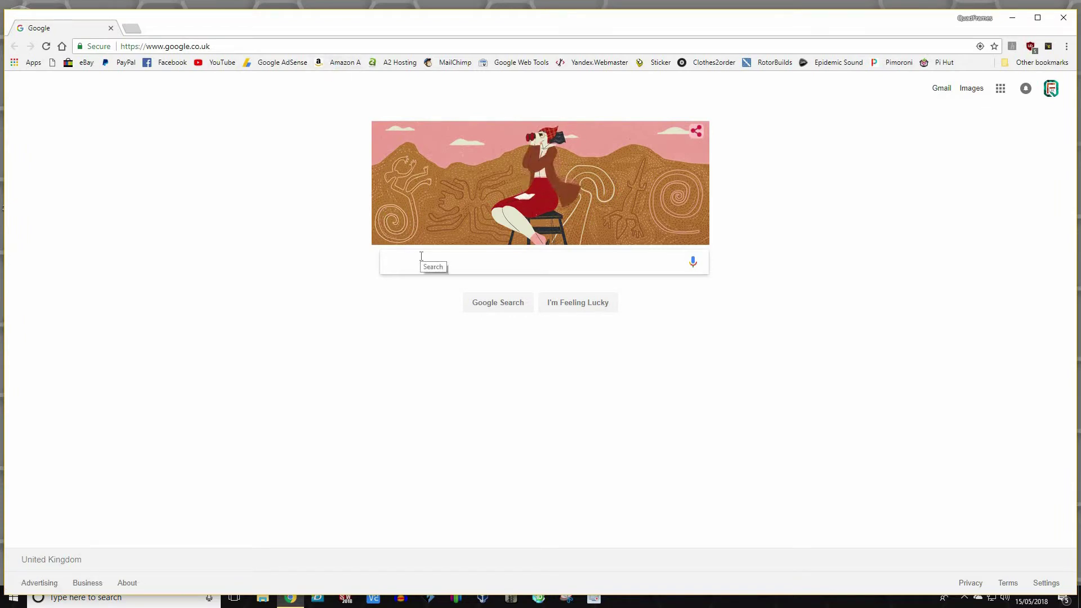
pyautogui.write('sd card')
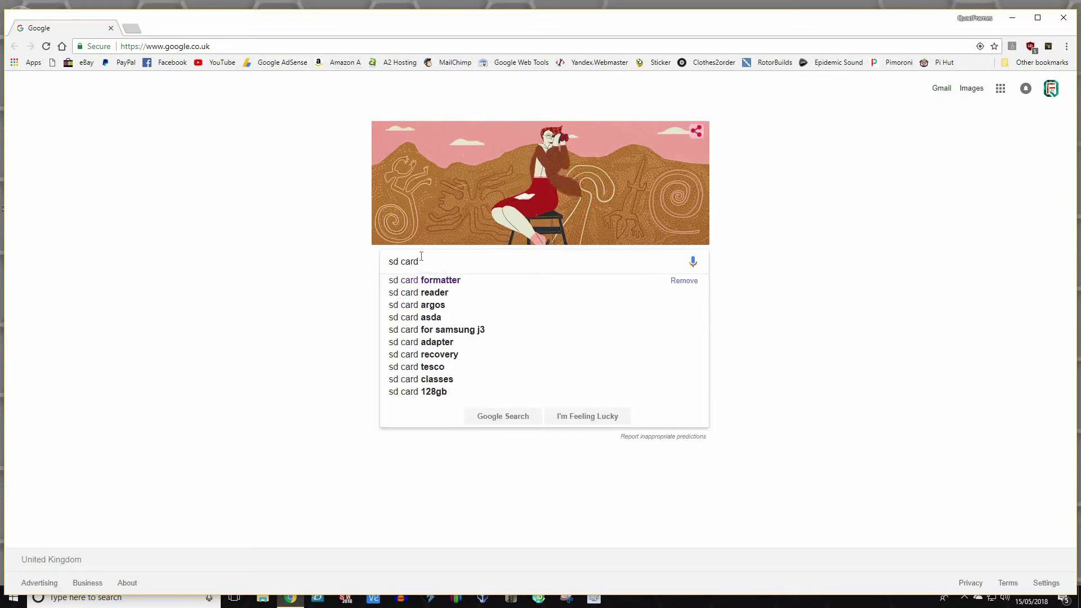
pyautogui.press('Down')
pyautogui.press('Return')
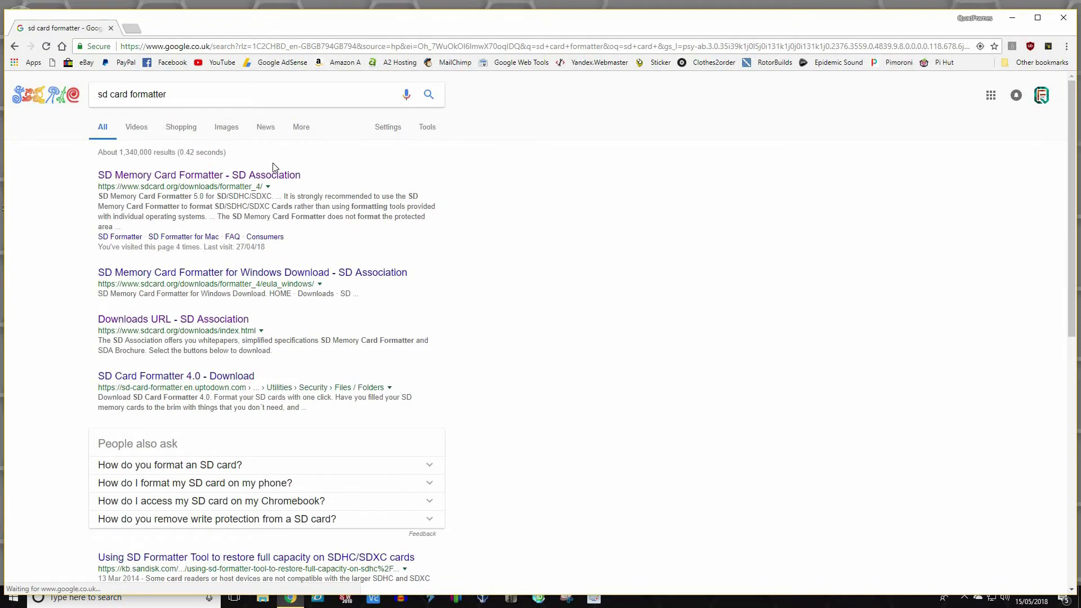
pyautogui.click(349, 177)
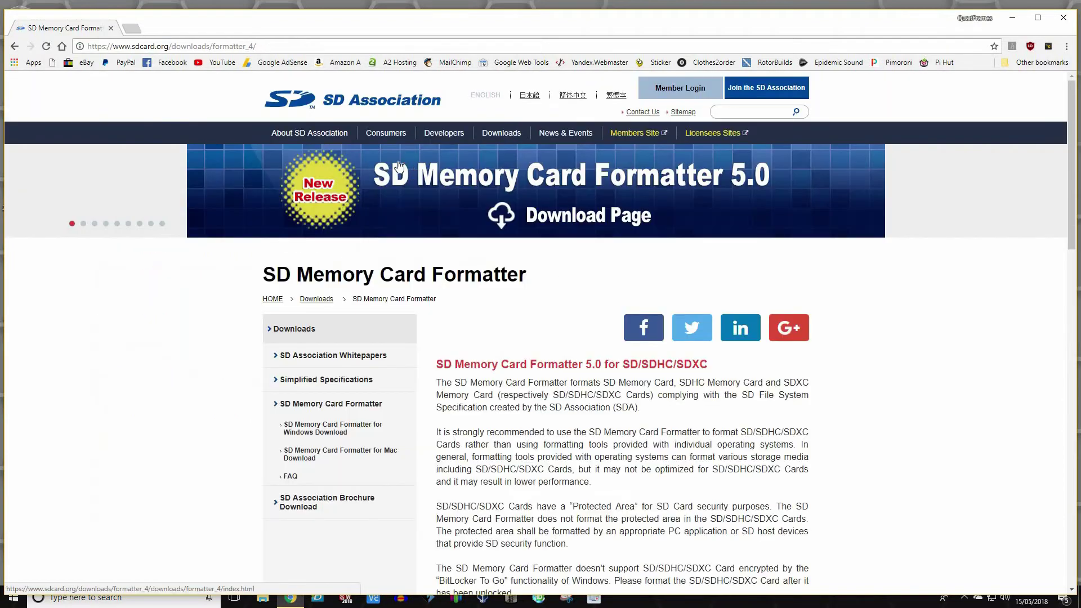
# Request the Windows installer of SD Memory Card Formatter from its download page, accepting the licence agreement.
pyautogui.scroll(-5, 574, 348)
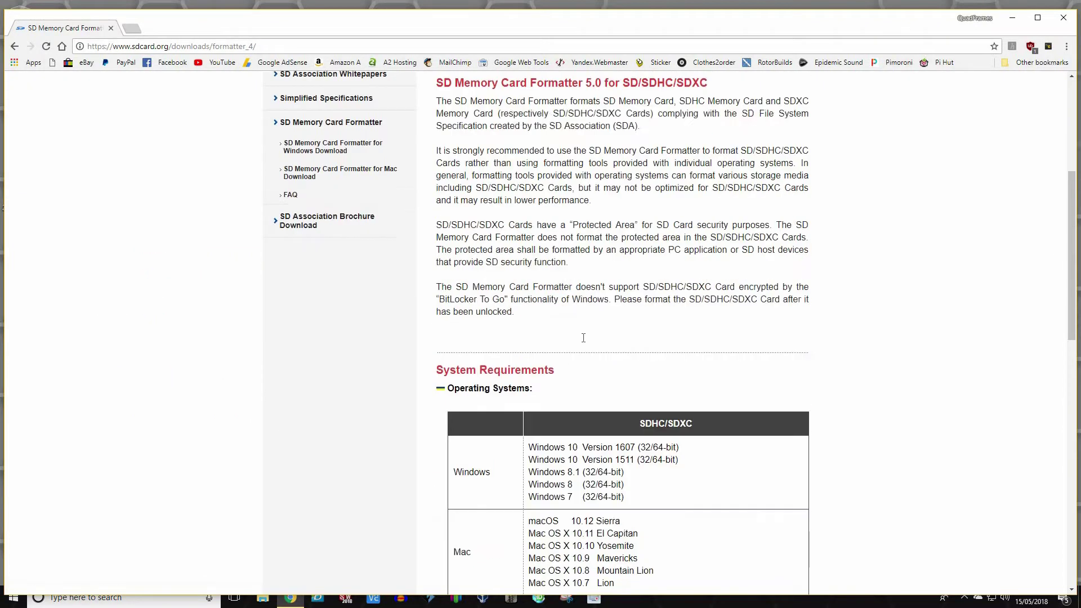
pyautogui.scroll(-8, 578, 348)
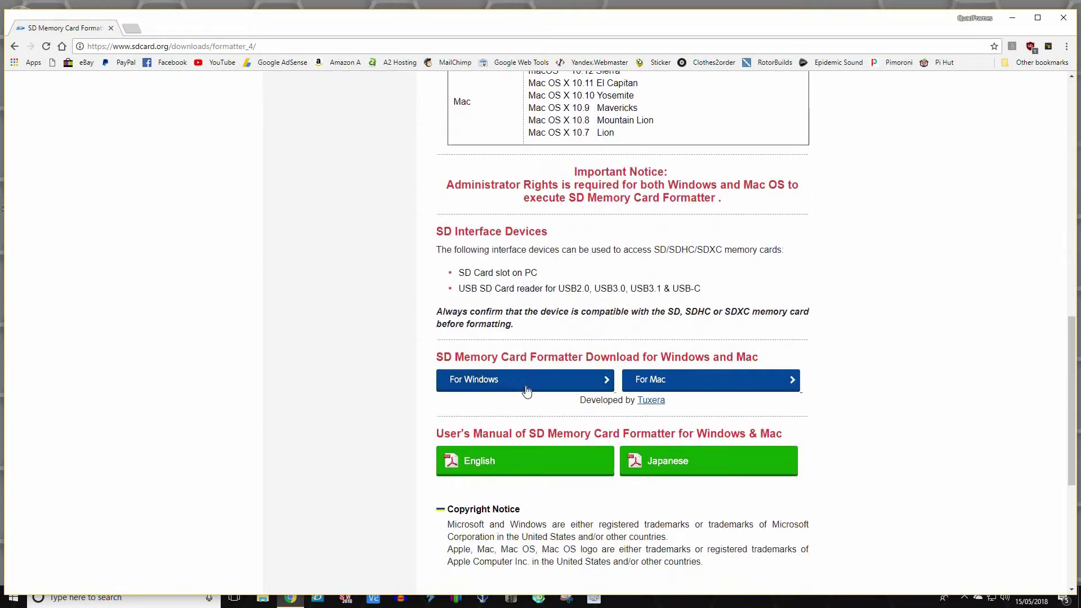
pyautogui.click(589, 383)
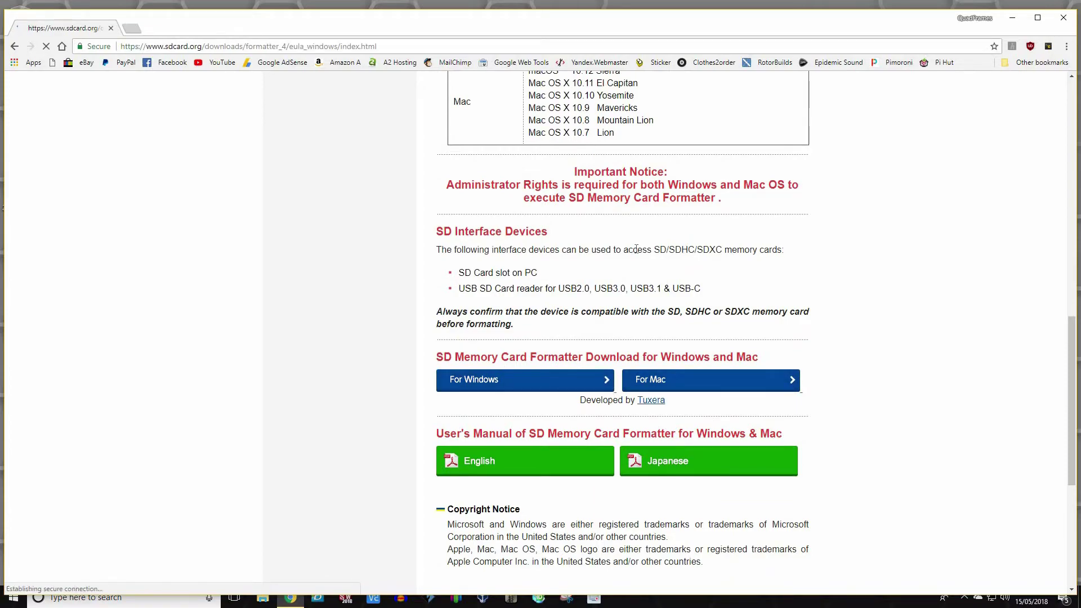
pyautogui.scroll(-20, 636, 250)
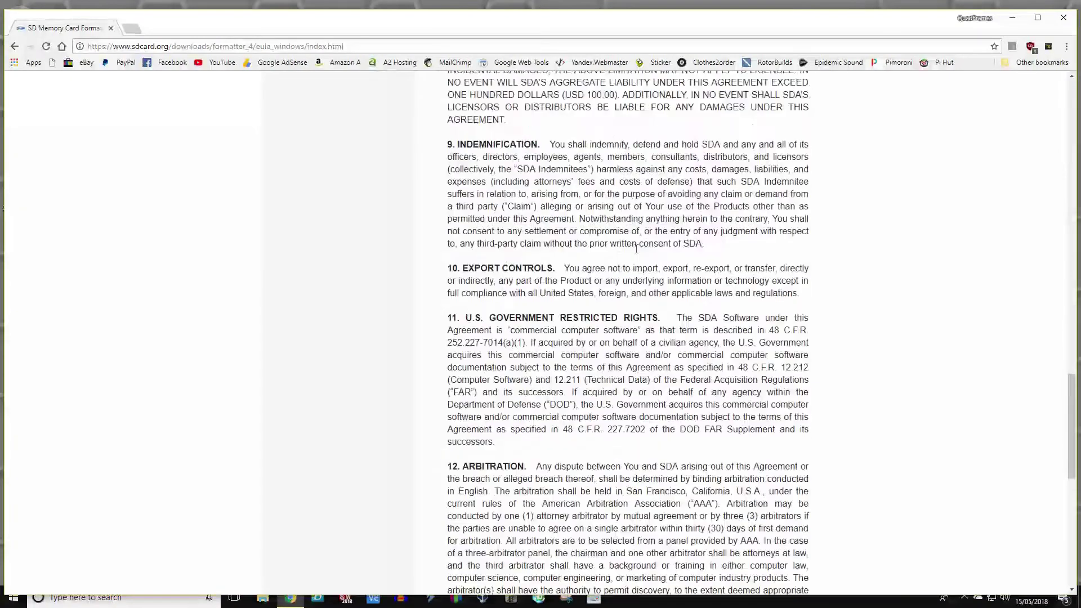
pyautogui.scroll(-15, 637, 249)
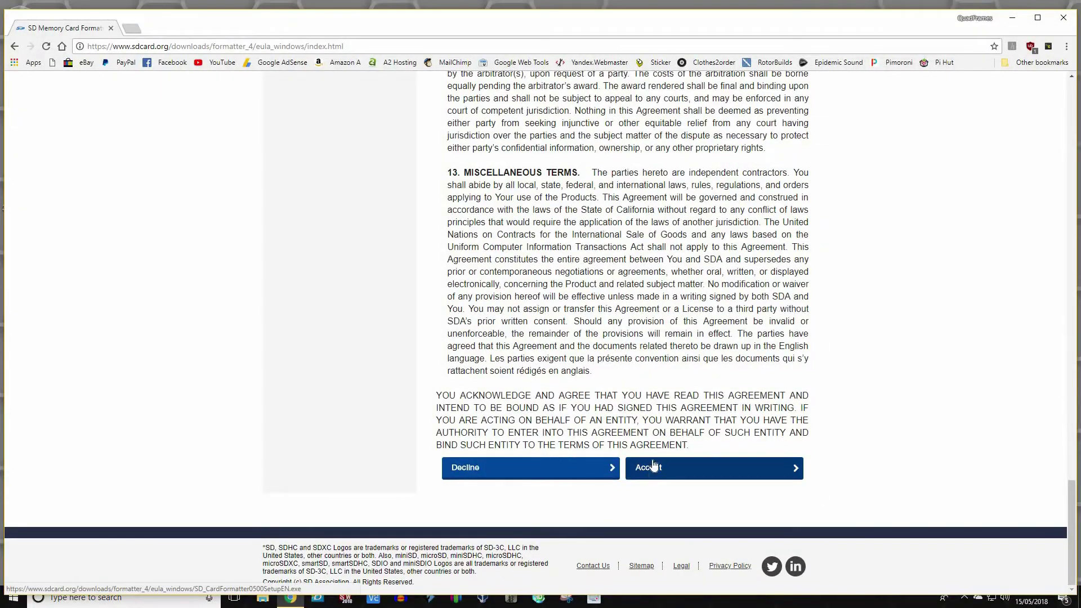
pyautogui.click(651, 471)
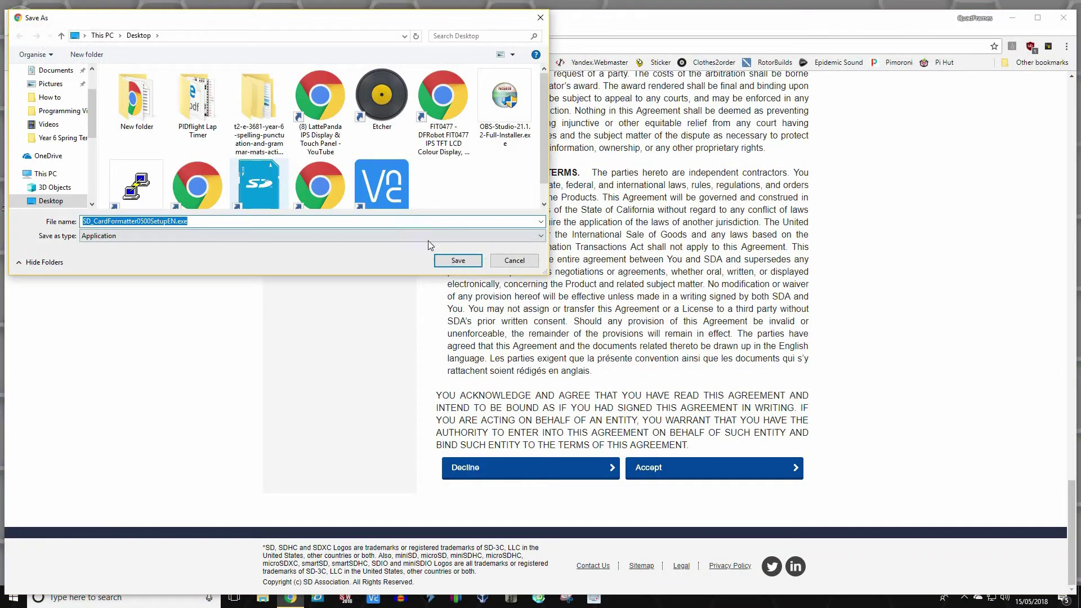
pyautogui.click(473, 260)
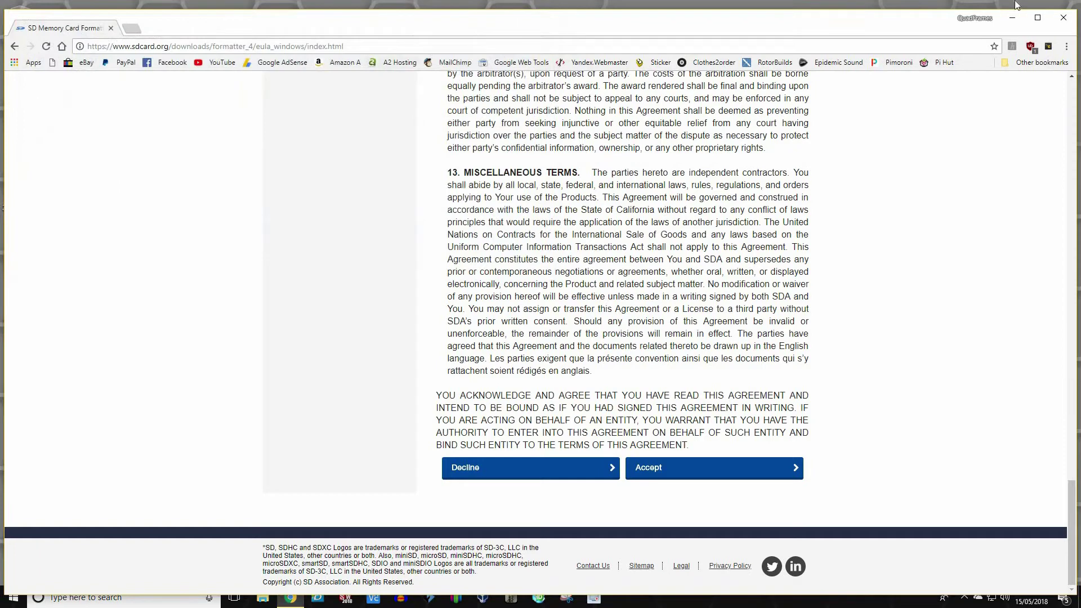
# Return to the browser's home page and open the etcher.io website.
pyautogui.click(63, 47)
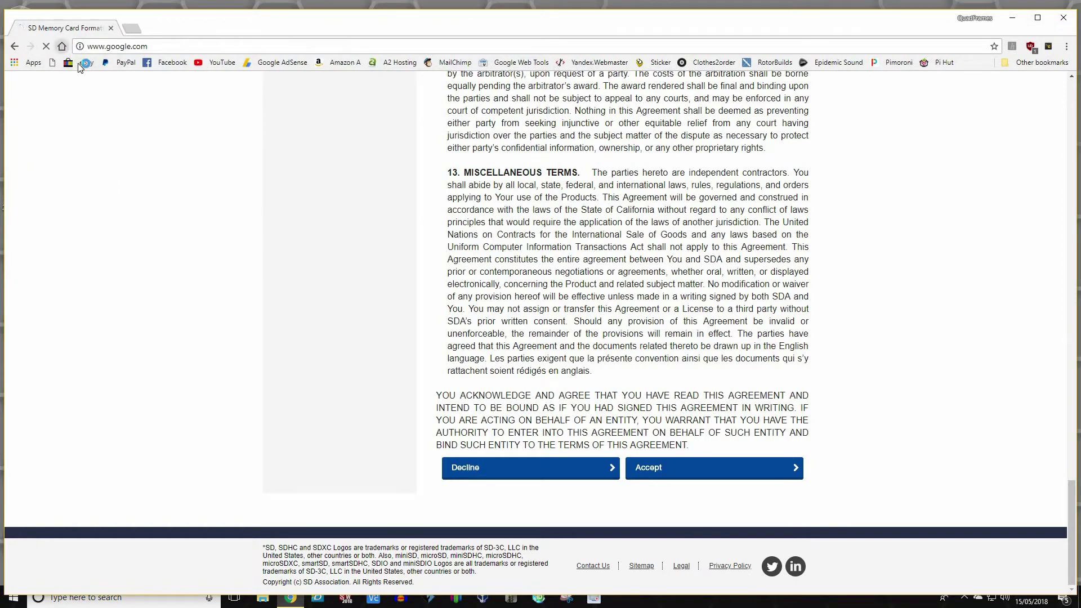
pyautogui.click(291, 50)
pyautogui.write('etcher.io')
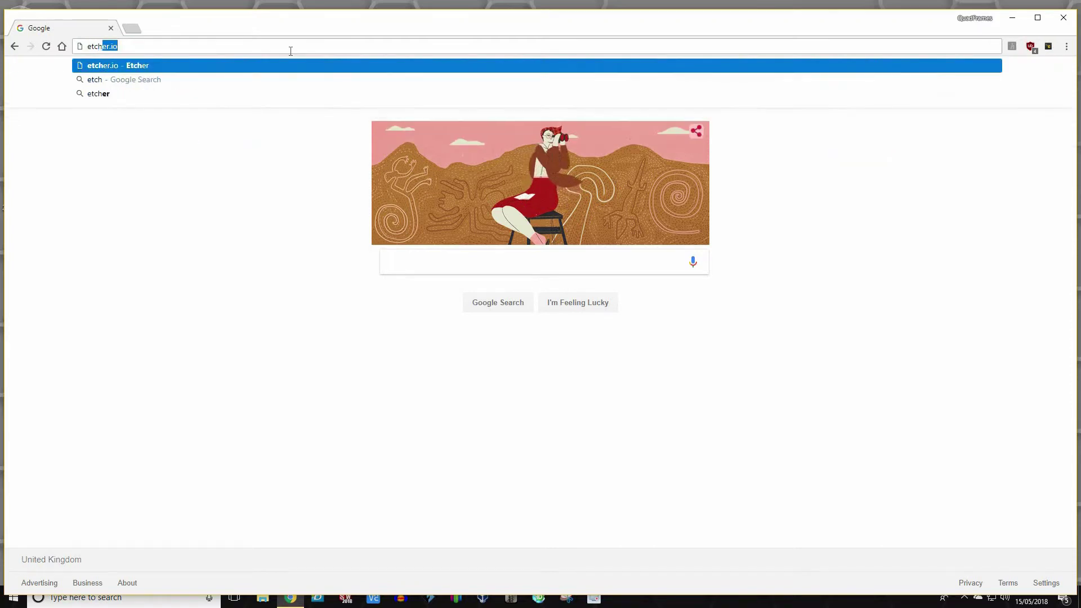
pyautogui.press('Return')
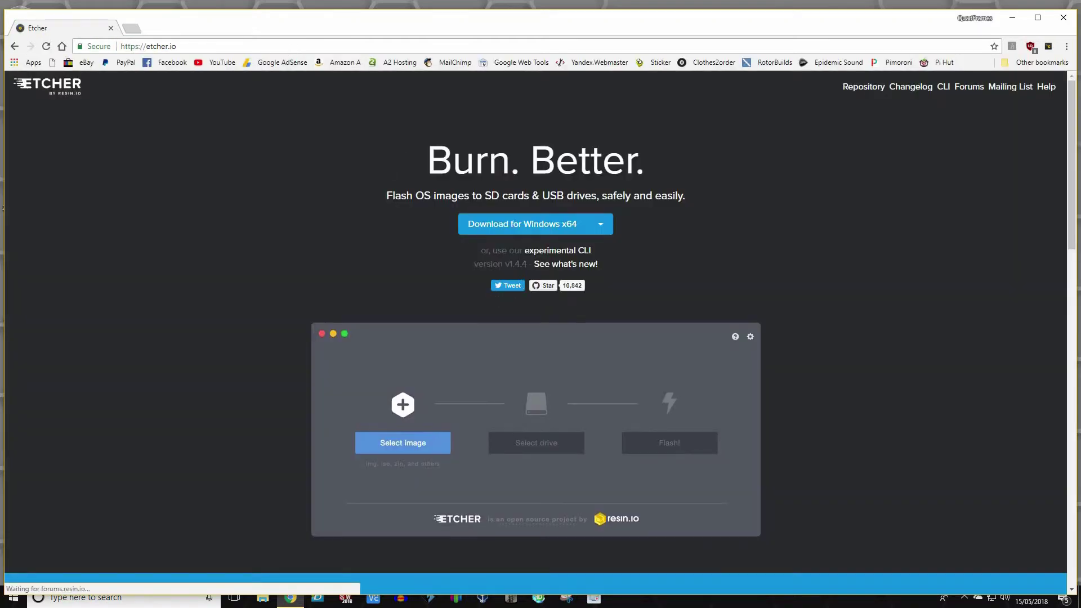
# Request the Windows x64 download of Etcher, dismiss the save prompt, and view the versions offered for other platforms.
pyautogui.click(542, 225)
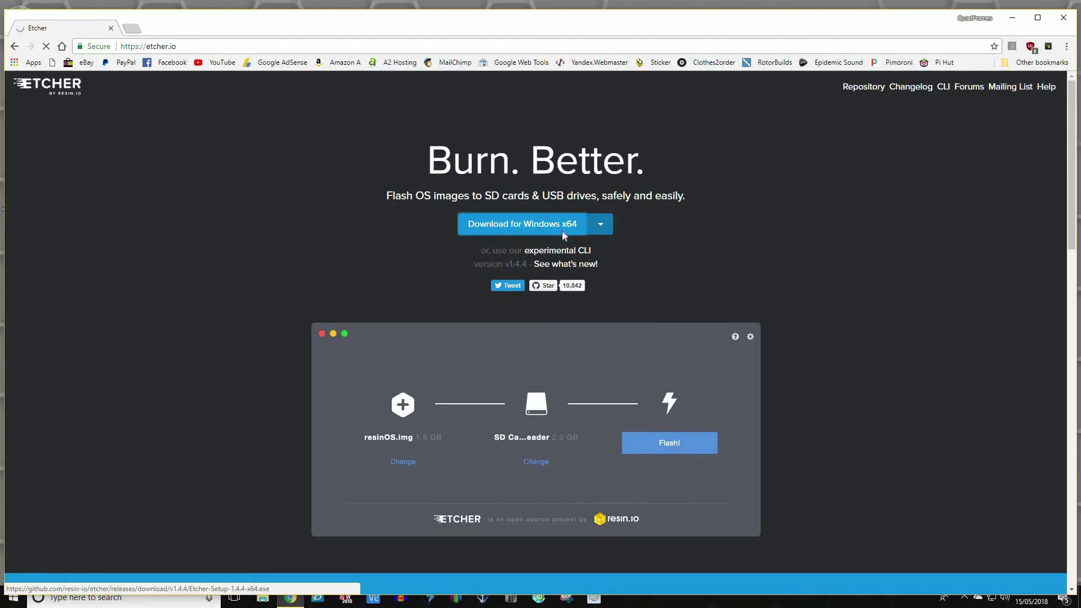
pyautogui.click(535, 19)
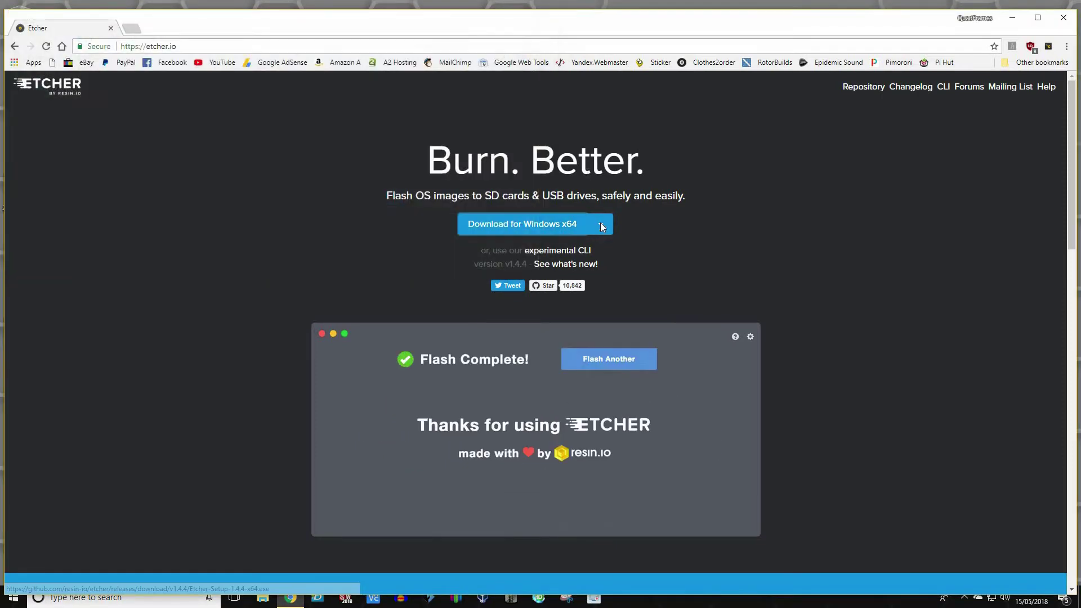
pyautogui.click(601, 223)
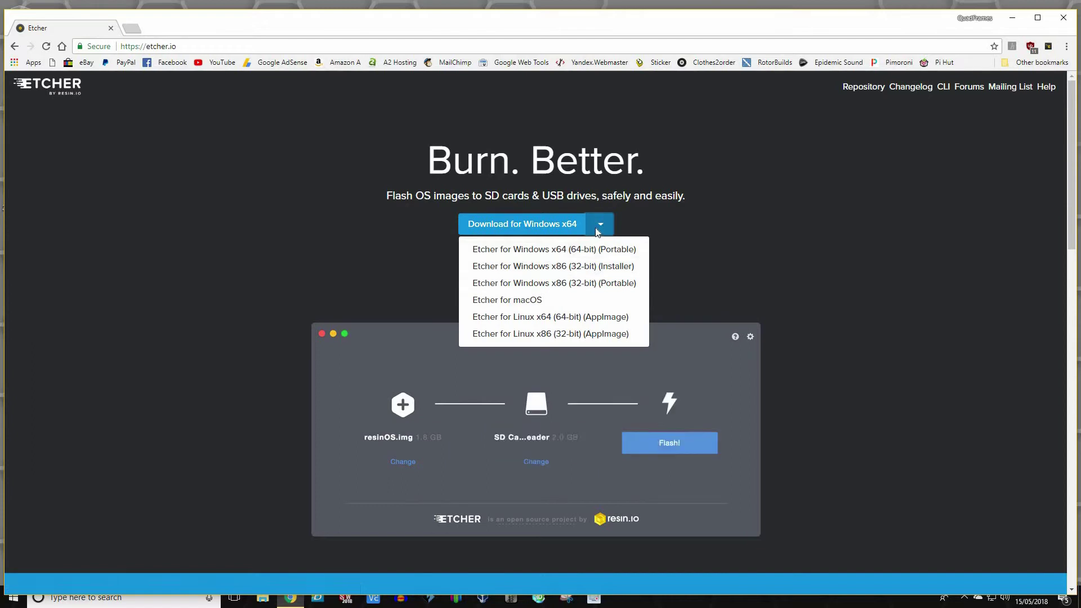
pyautogui.click(709, 229)
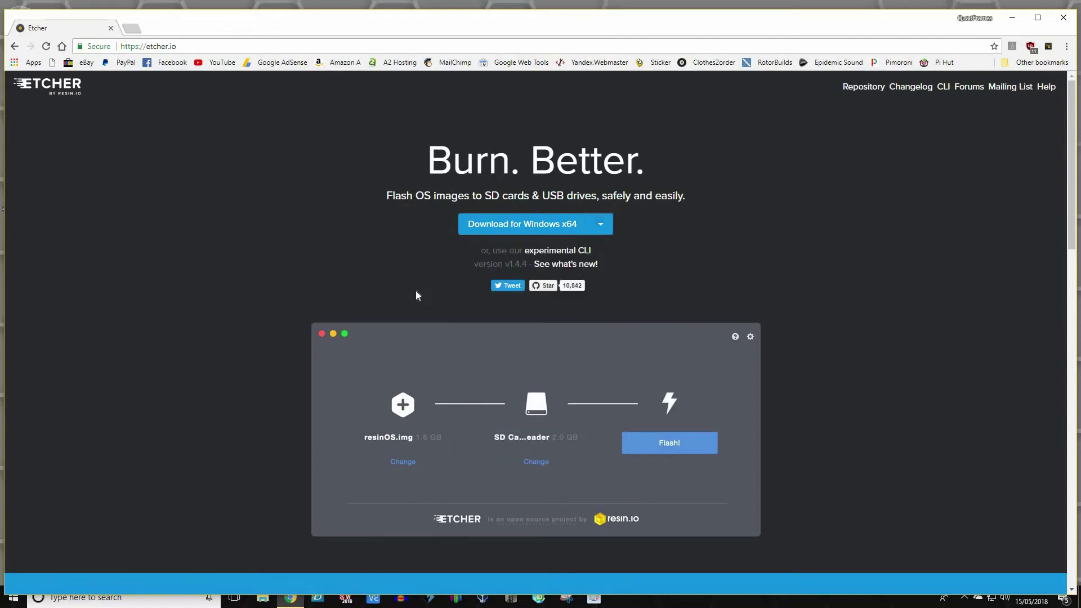
# Open putty.org, follow its link to the PuTTY latest release page and look through the 32-bit and 64-bit installers.
pyautogui.click(159, 49)
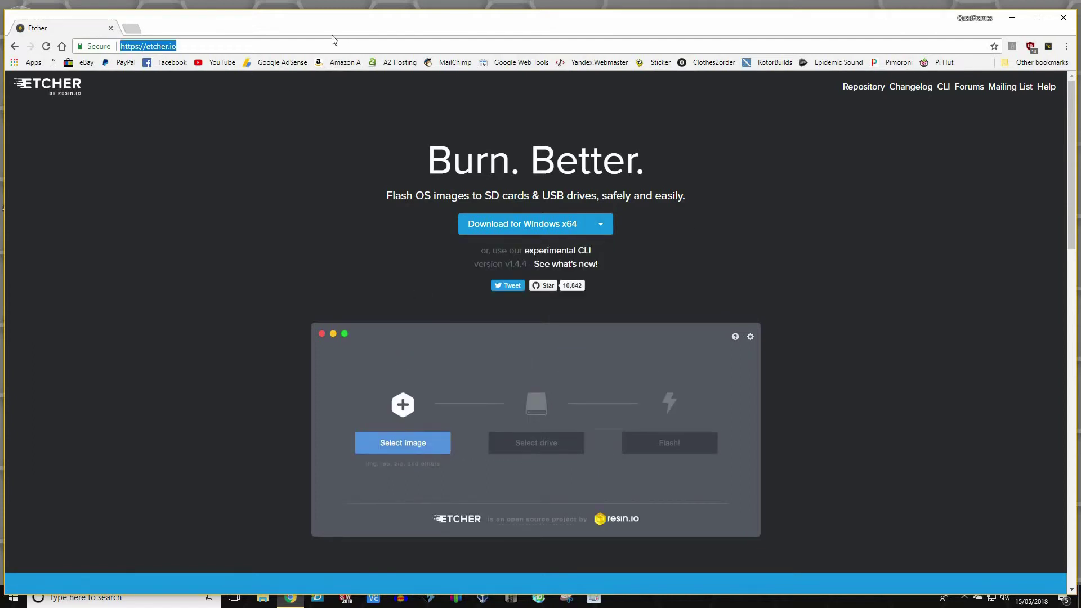
pyautogui.write('putty.org')
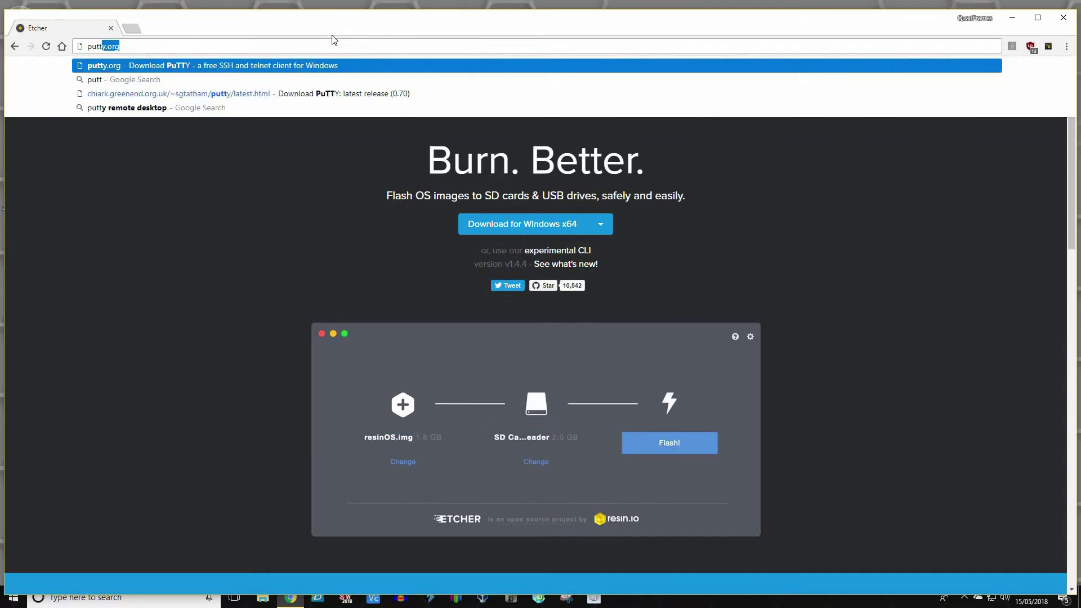
pyautogui.press('Return')
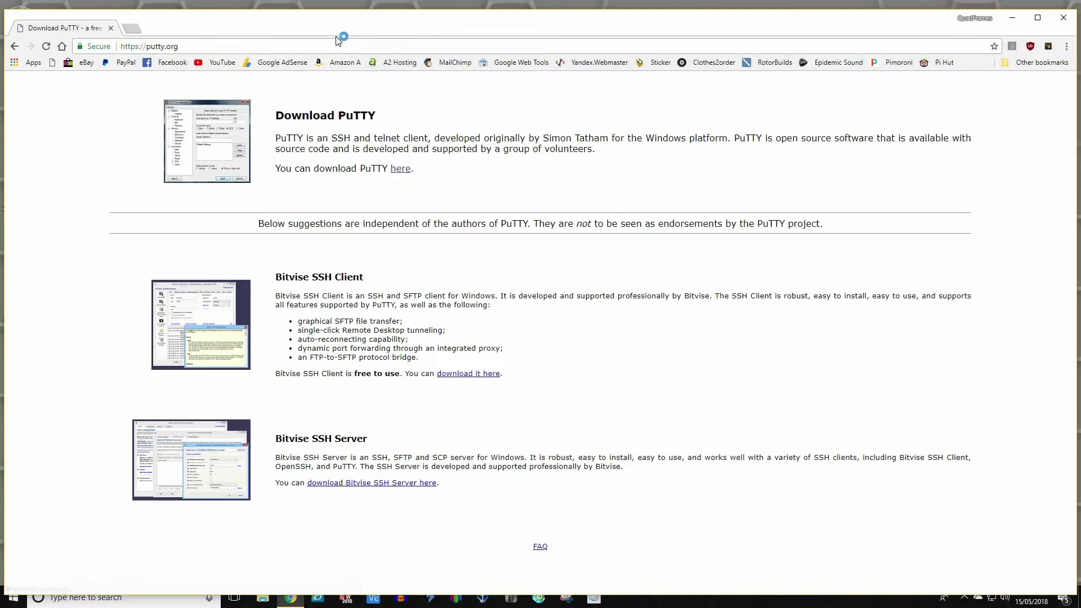
pyautogui.click(399, 170)
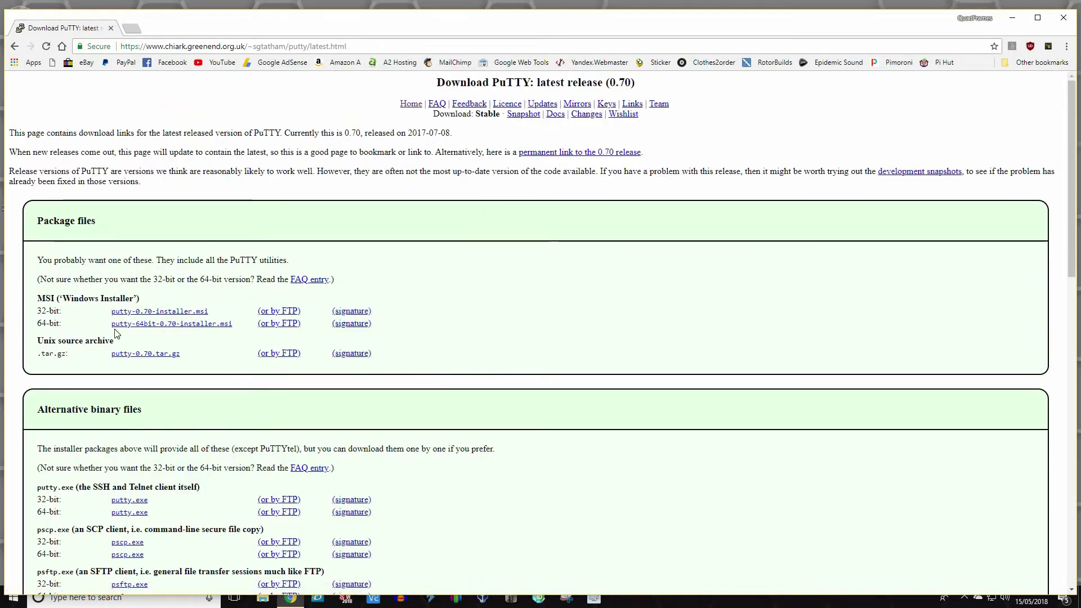
pyautogui.scroll(-3, 150, 169)
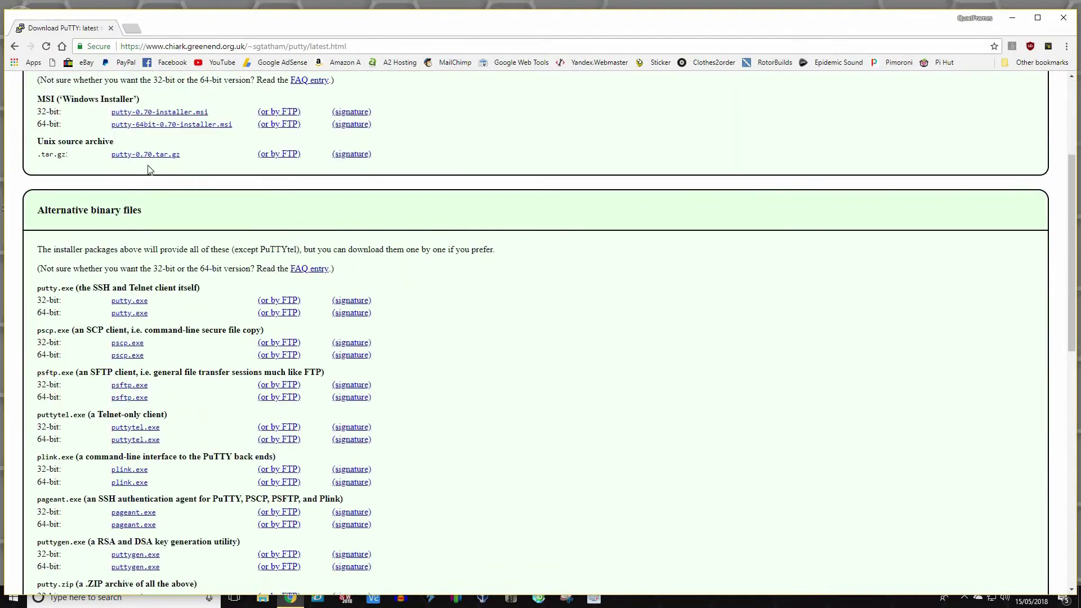
pyautogui.scroll(2, 83, 220)
pyautogui.scroll(-3, 83, 220)
pyautogui.scroll(4, 82, 220)
# Search the web for "vnc viewer" and open RealVNC's VNC Viewer download page from the results.
pyautogui.click(138, 45)
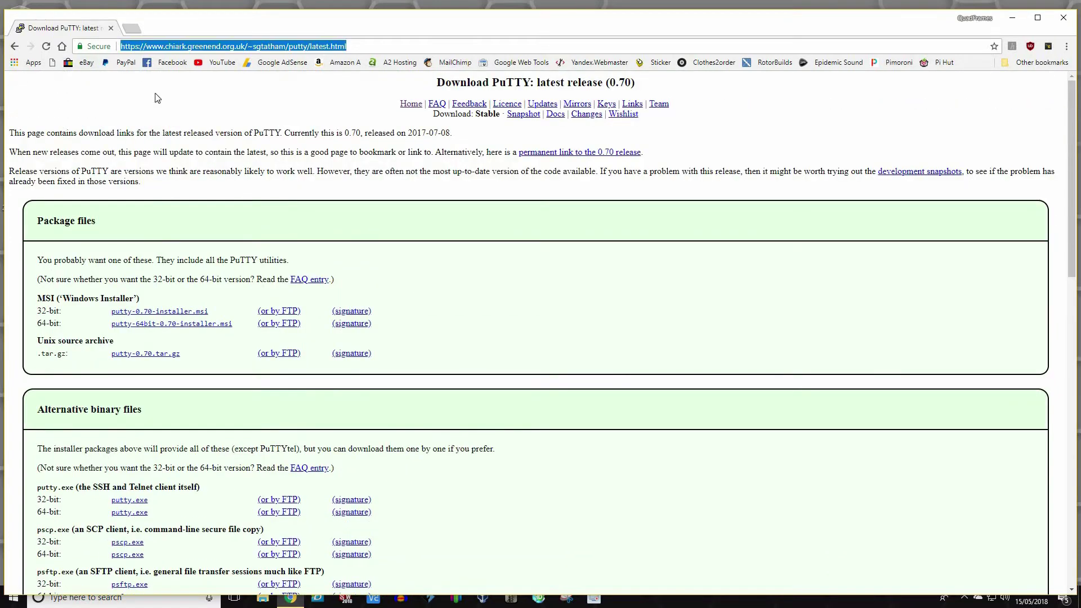
pyautogui.write('vn')
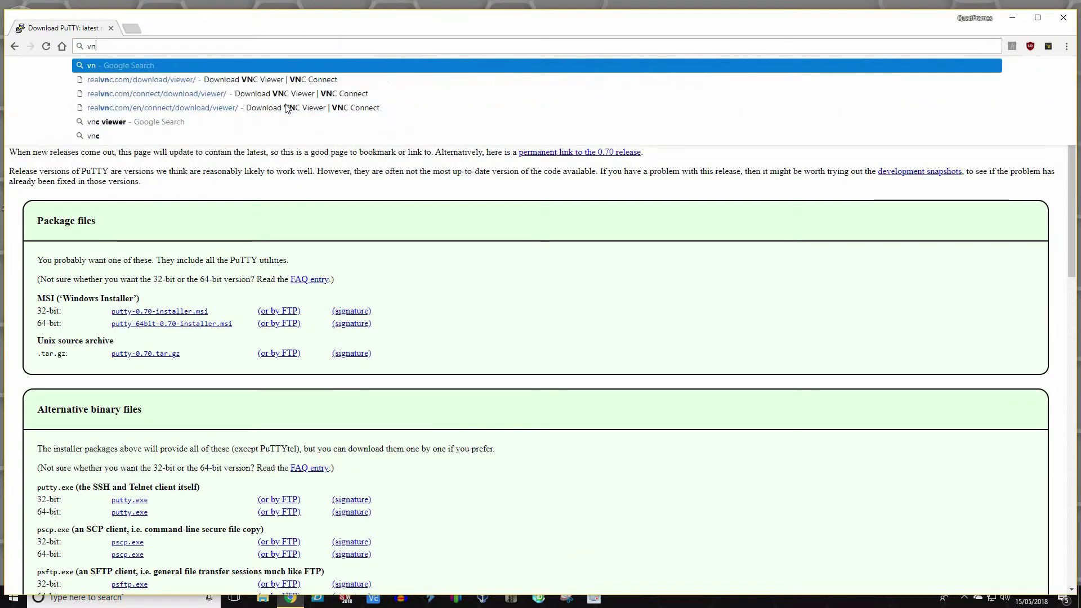
pyautogui.write('c vie')
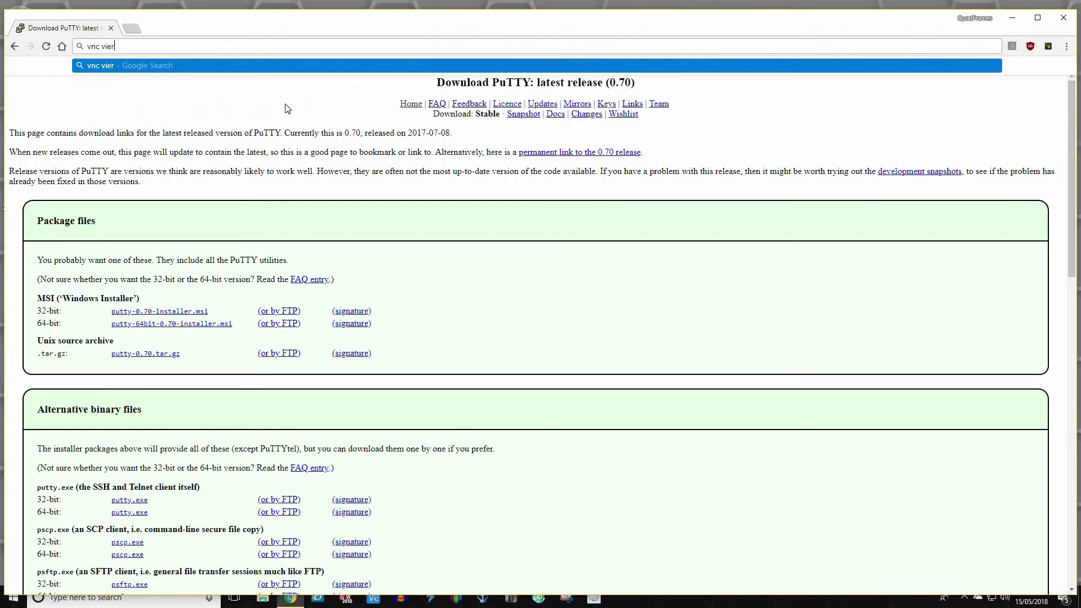
pyautogui.press('BackSpace')
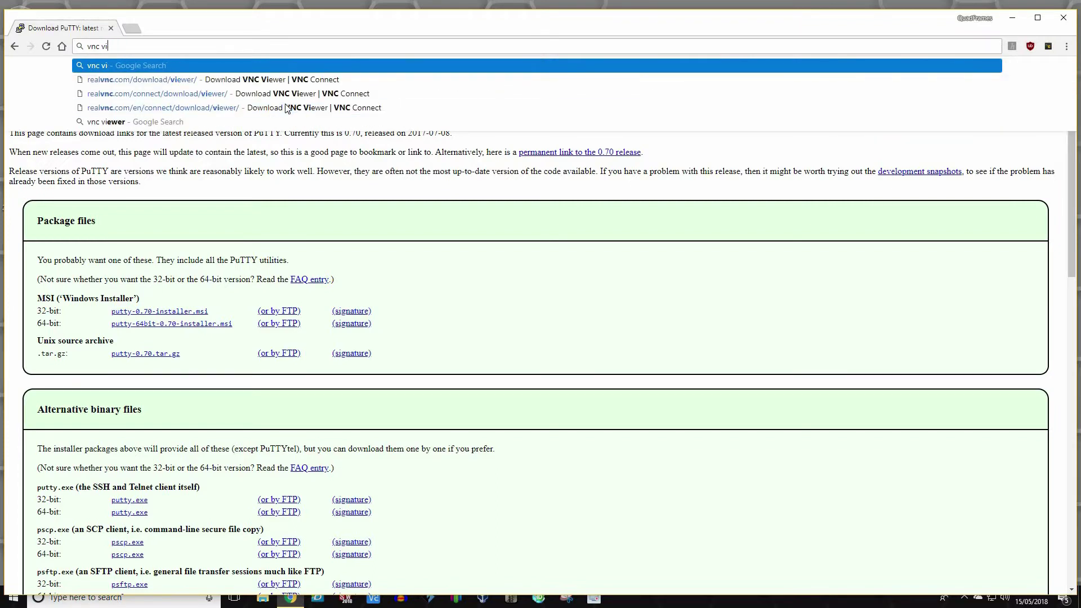
pyautogui.write('ewer')
pyautogui.press('Return')
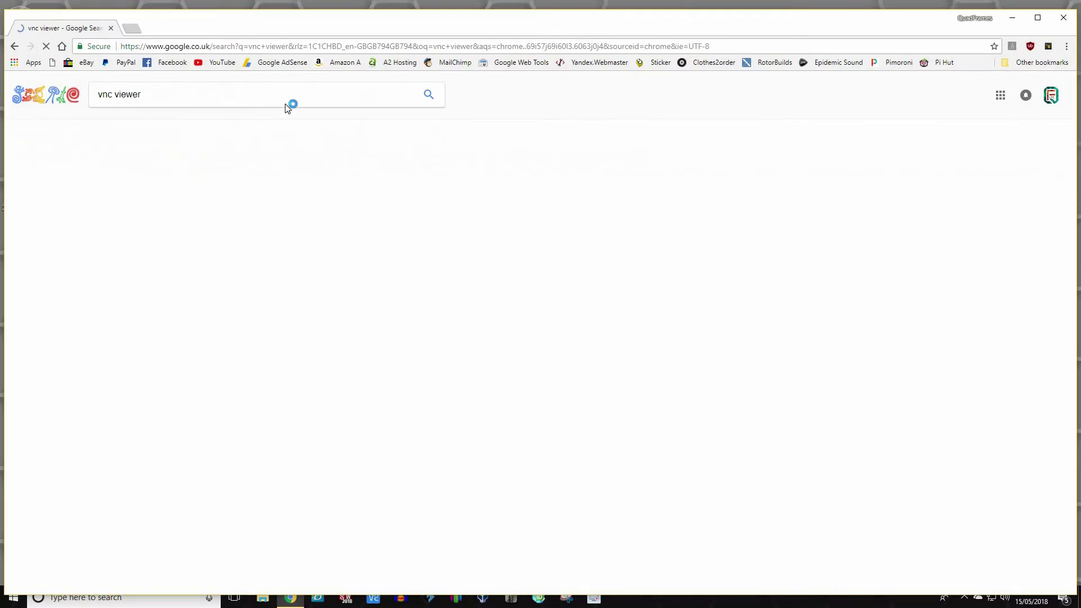
pyautogui.click(228, 173)
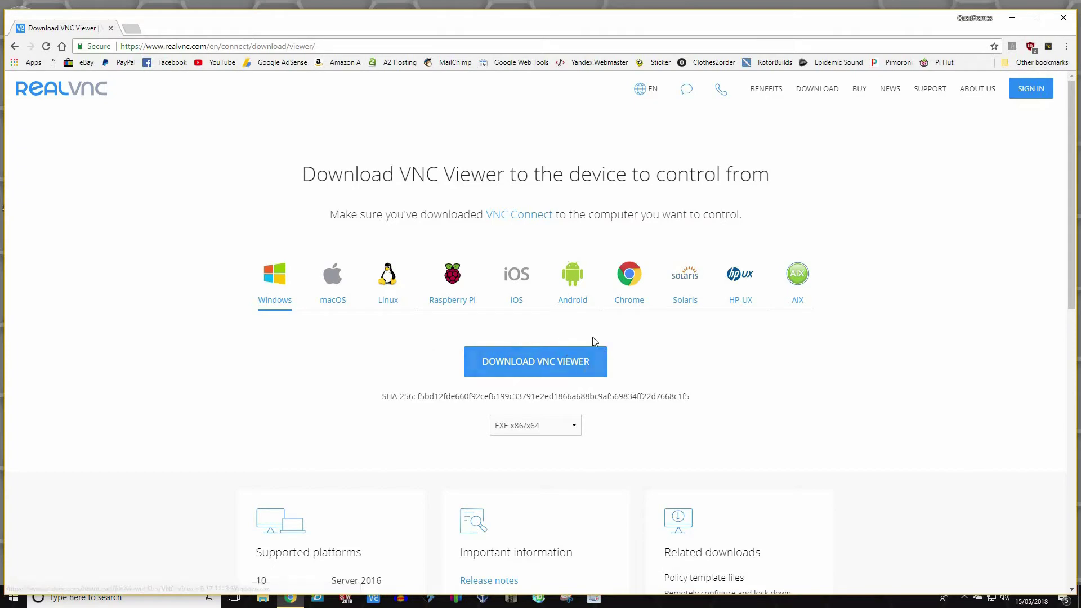
# Close the browser and select the Etcher, PuTTY and VNC Viewer shortcuts on the desktop one after another.
pyautogui.click(1063, 18)
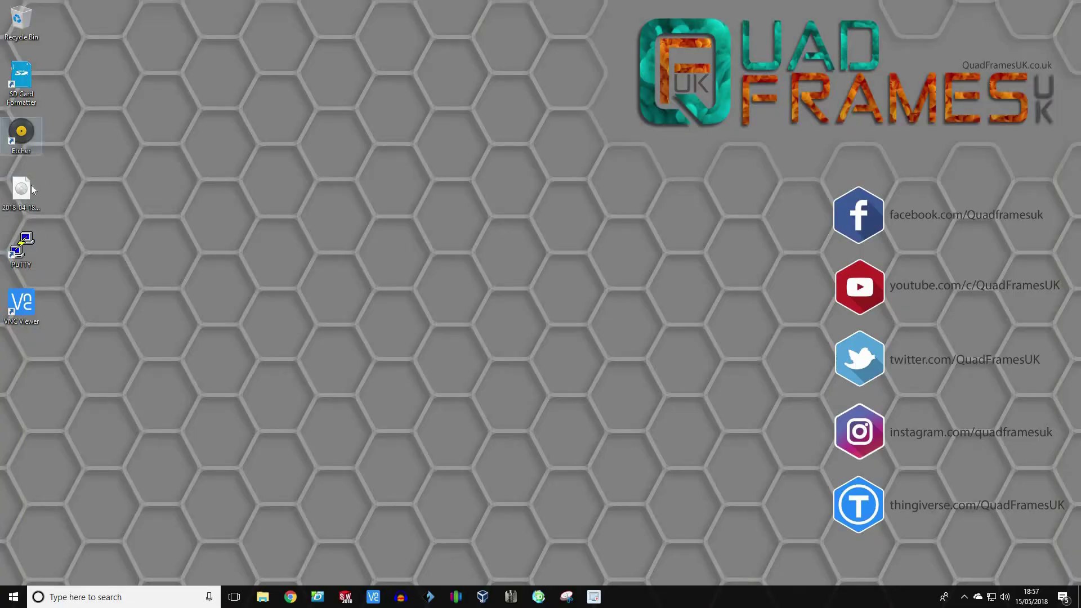
pyautogui.click(22, 132)
pyautogui.press('p')
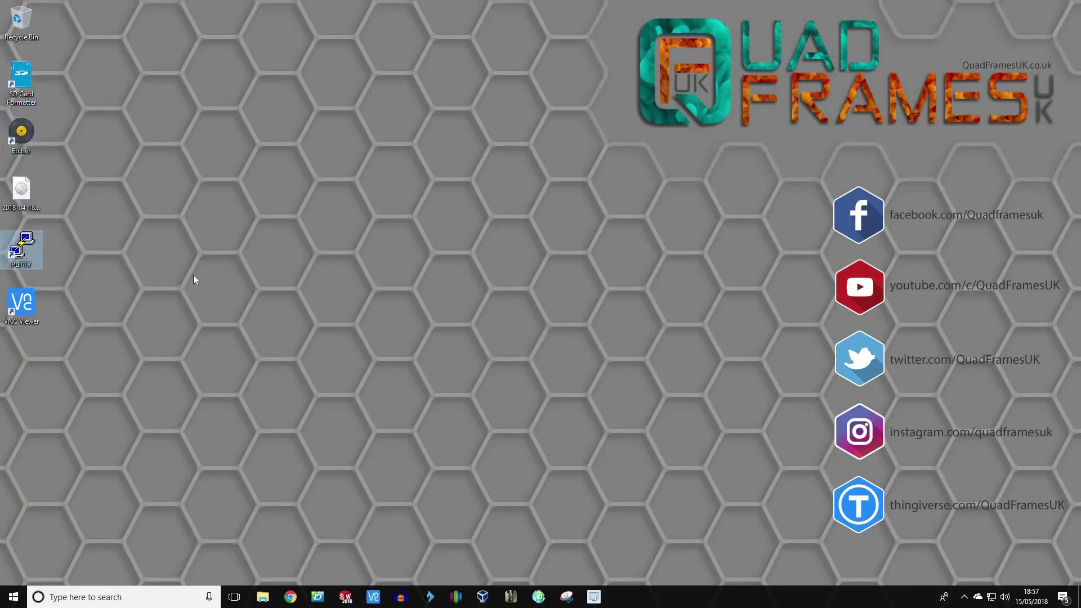
pyautogui.click(35, 304)
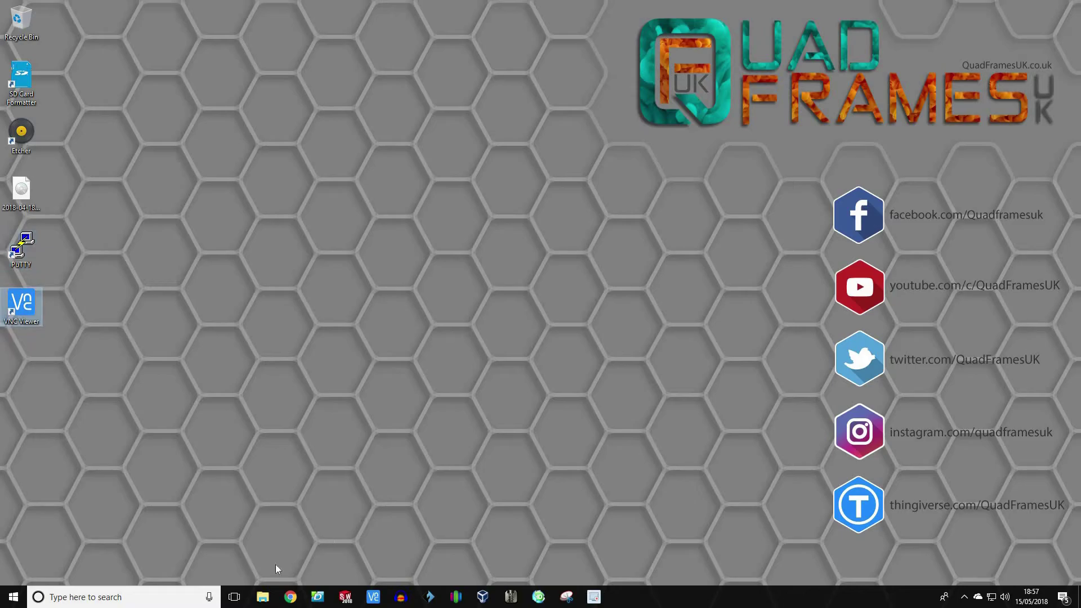
# Open the browser, search the web for "raspberry pi download" and open the official Raspberry Pi Downloads page from the results.
pyautogui.click(291, 597)
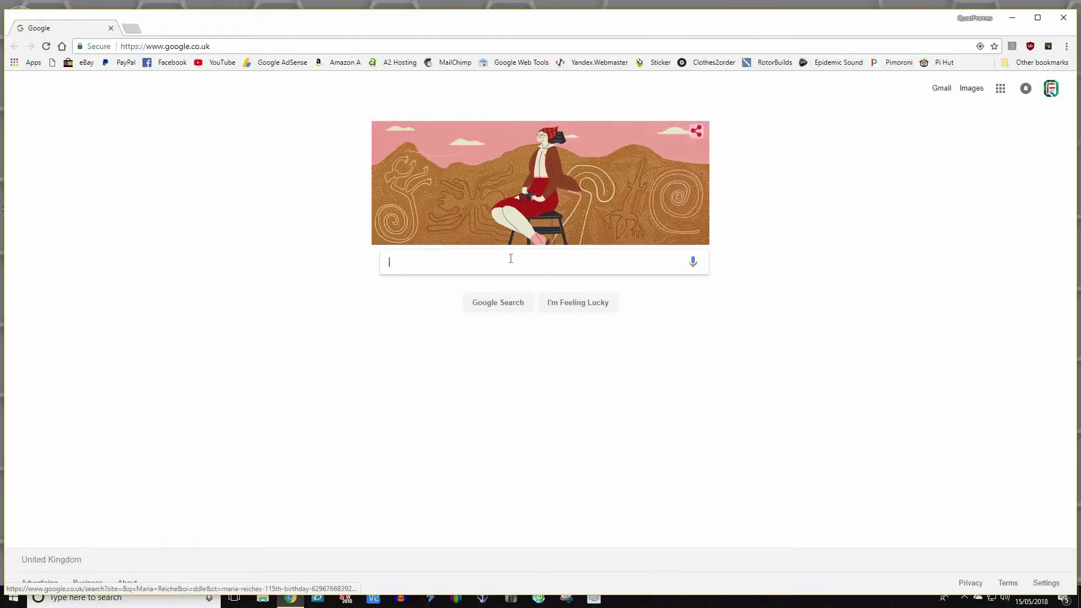
pyautogui.click(511, 258)
pyautogui.write('rasp')
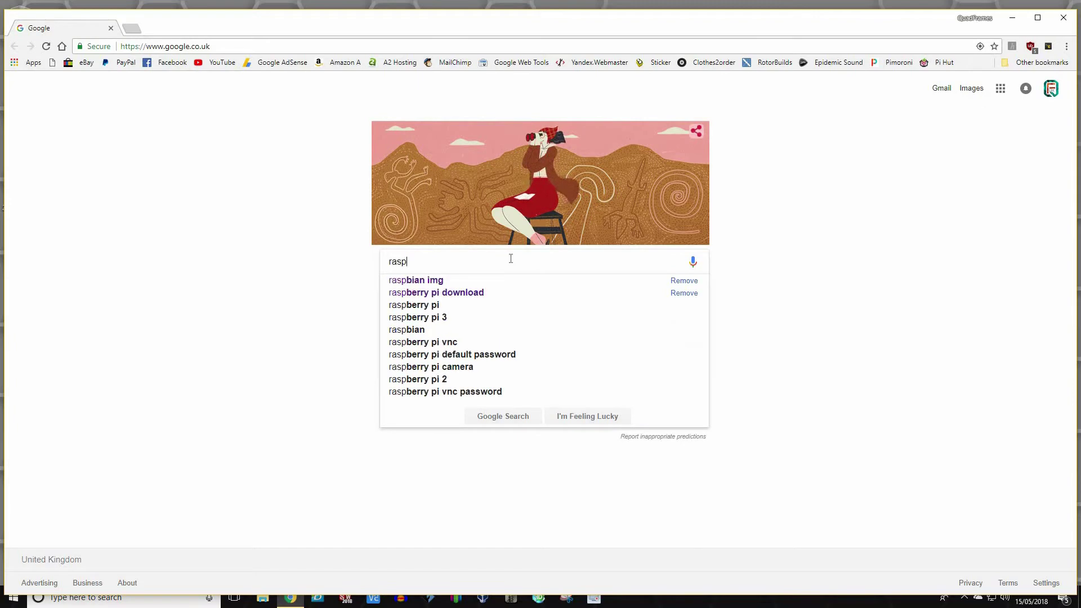
pyautogui.write('berry pi')
pyautogui.press('Down')
pyautogui.press('Return')
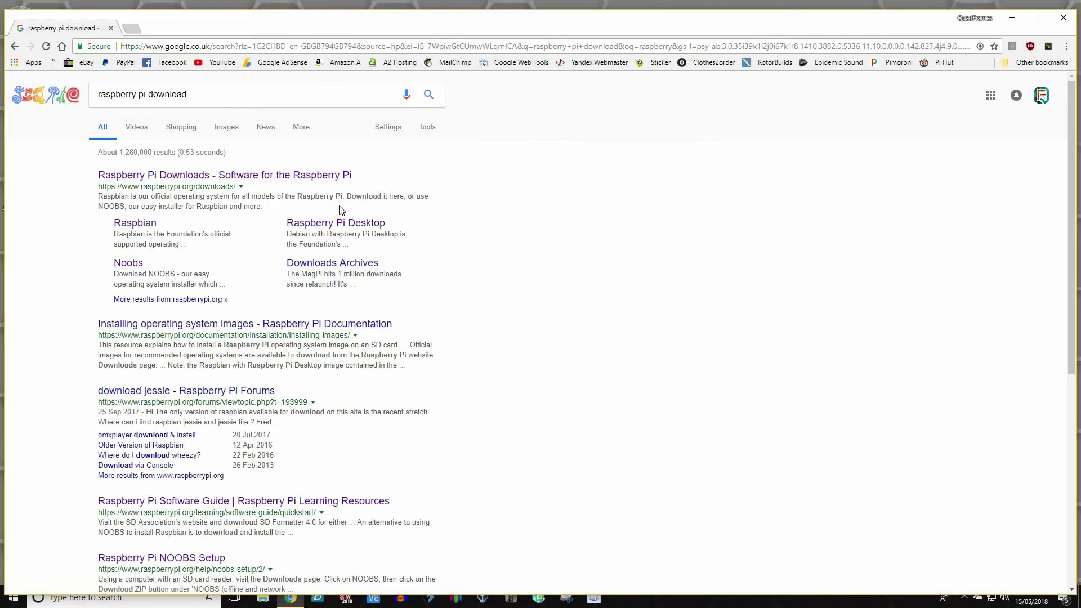
pyautogui.click(321, 183)
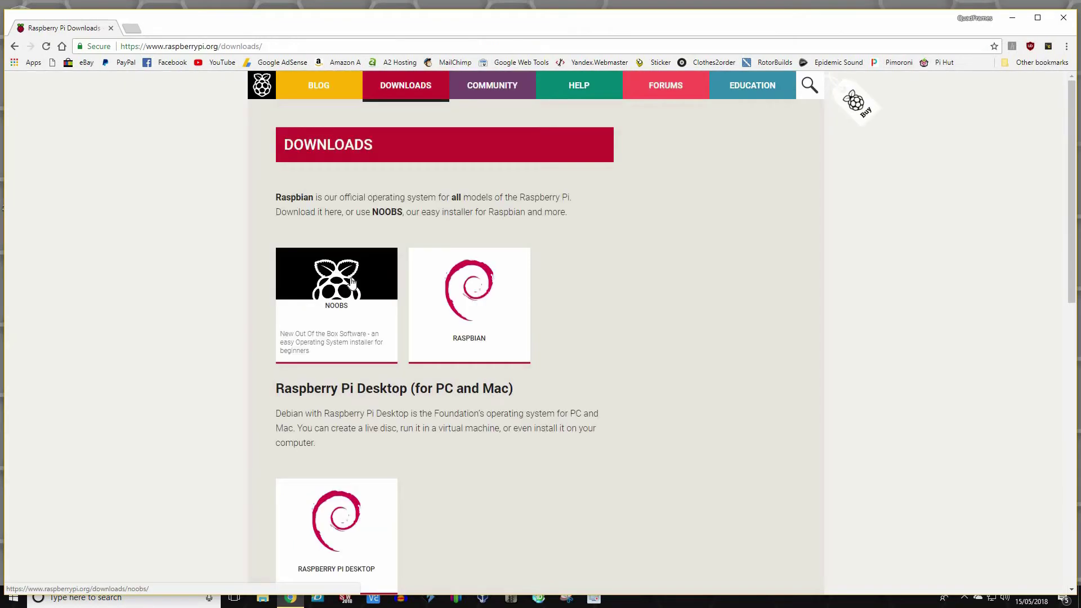
# Open the Raspberry Pi Desktop download page, highlight its release date and move the browser window aside to reveal the desktop shortcuts.
pyautogui.scroll(-4, 496, 337)
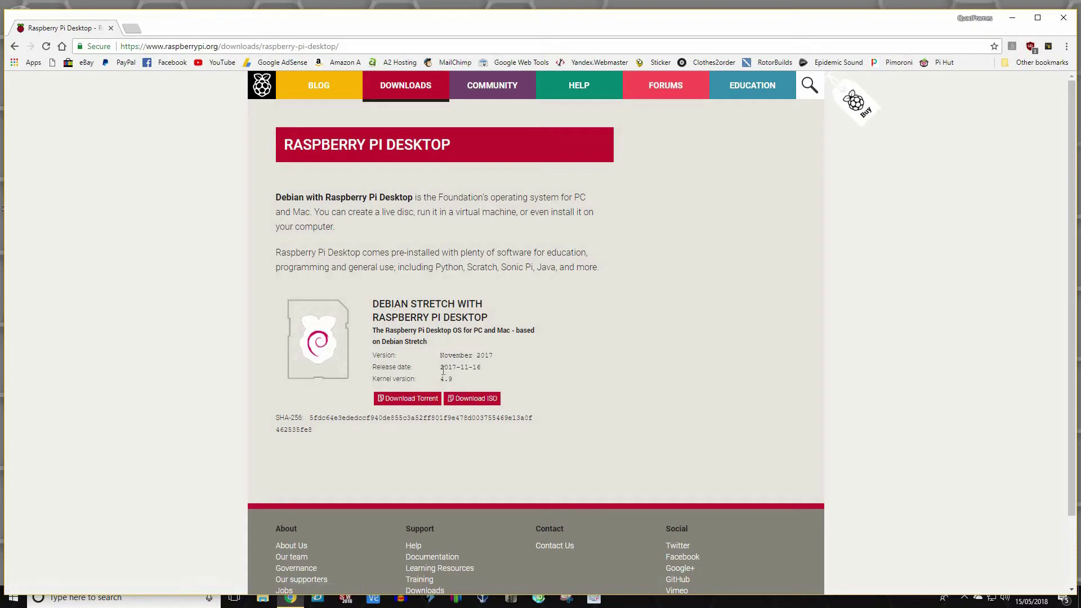
pyautogui.moveTo(457, 372); pyautogui.dragTo(483, 384)
pyautogui.moveTo(482, 36); pyautogui.dragTo(629, 67)
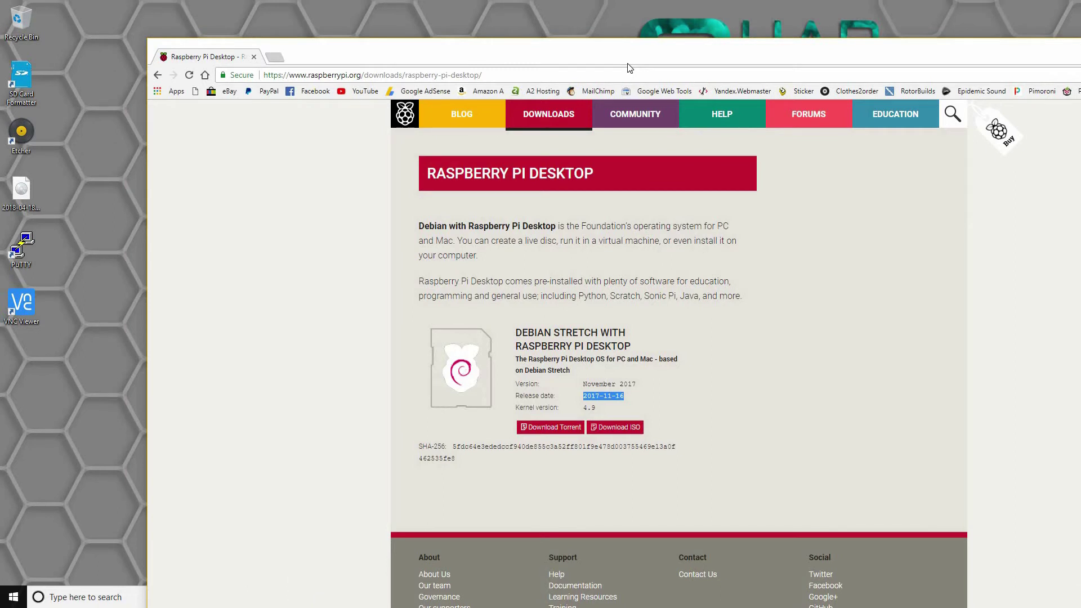
pyautogui.moveTo(599, 37); pyautogui.dragTo(545, 0)
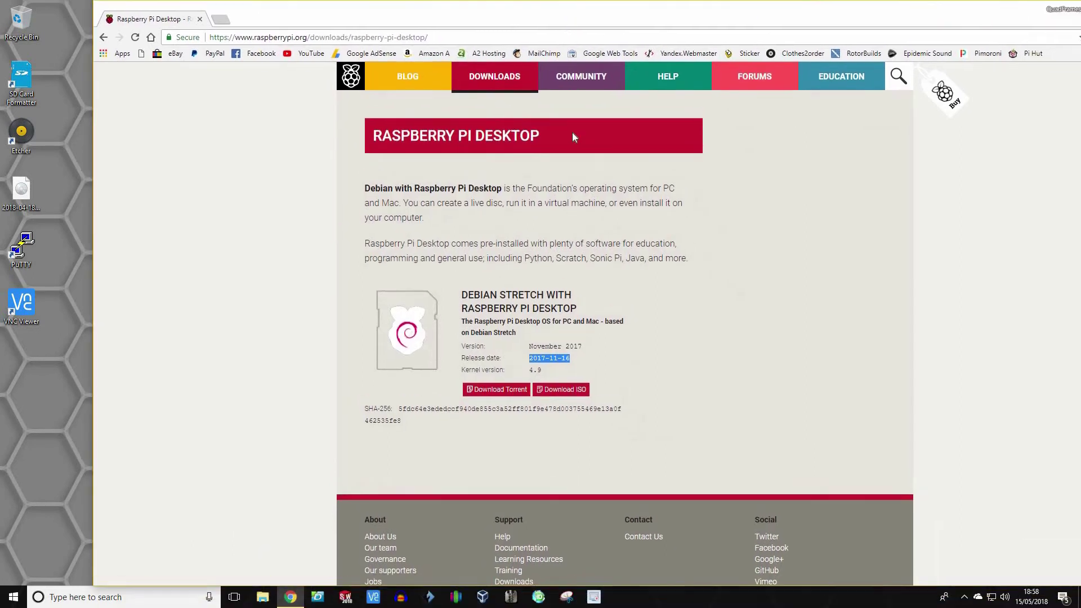
# Return to the downloads page, open the Raspbian page and highlight the Raspbian Stretch with Desktop heading and its version.
pyautogui.hotkey('alt', 'Left')
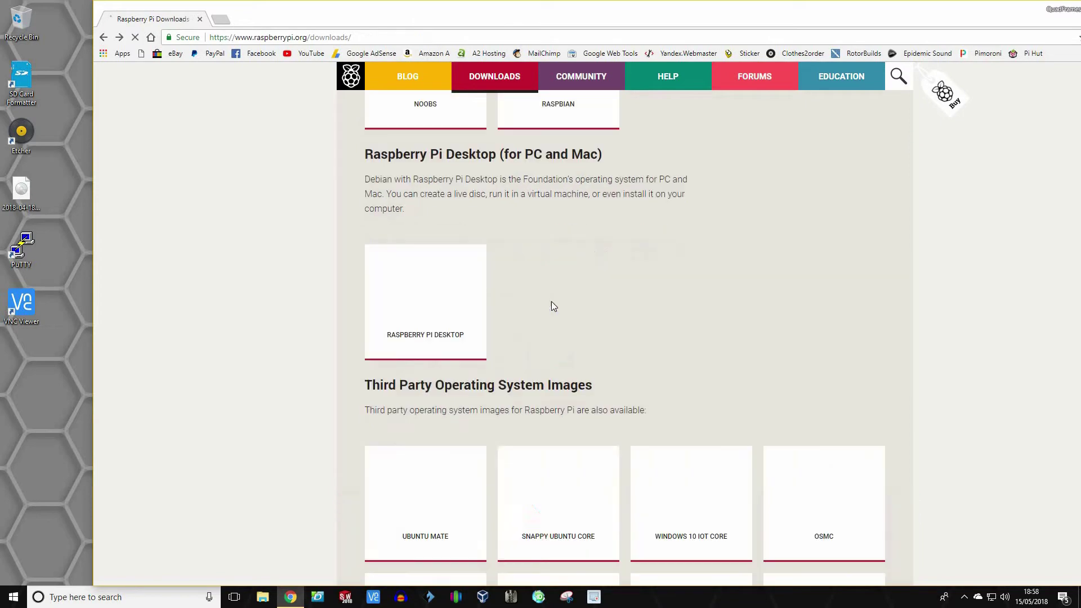
pyautogui.hotkey('alt', 'Left')
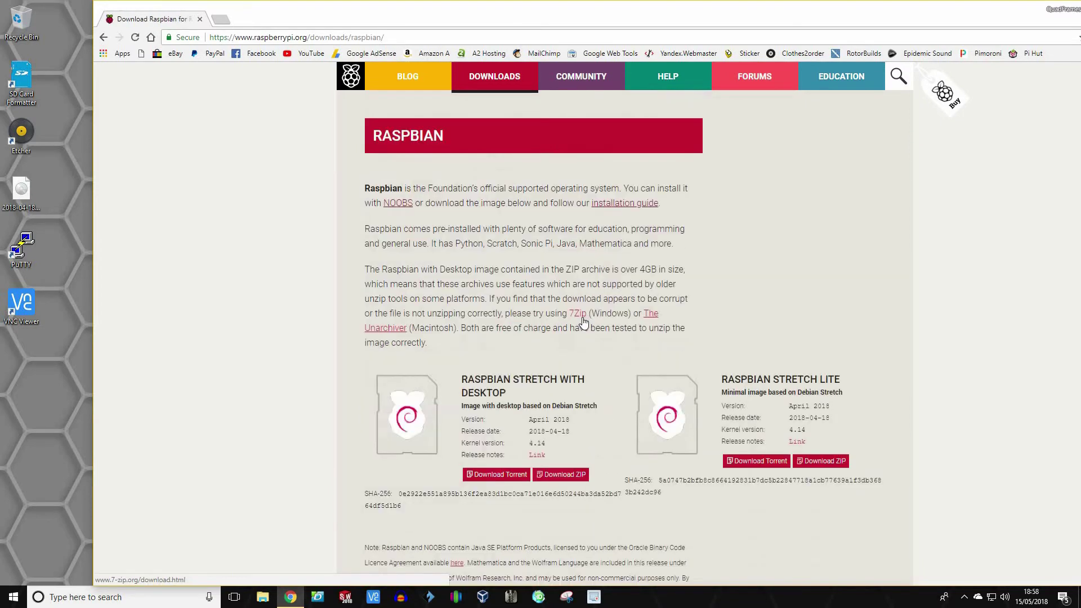
pyautogui.hotkey('alt', 'Left')
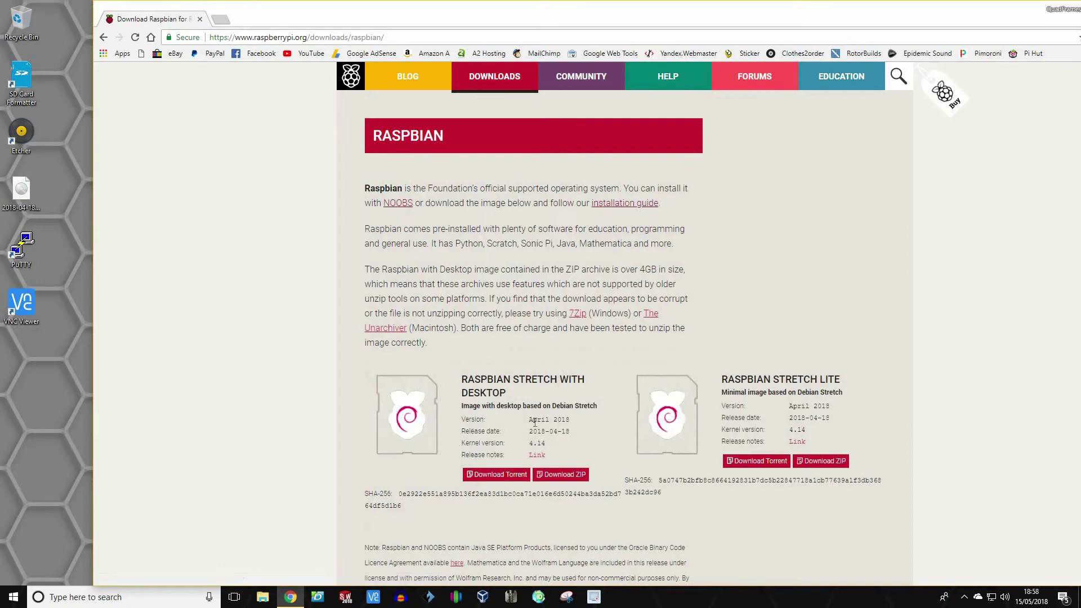
pyautogui.scroll(-1, 534, 421)
pyautogui.moveTo(511, 323); pyautogui.dragTo(585, 324)
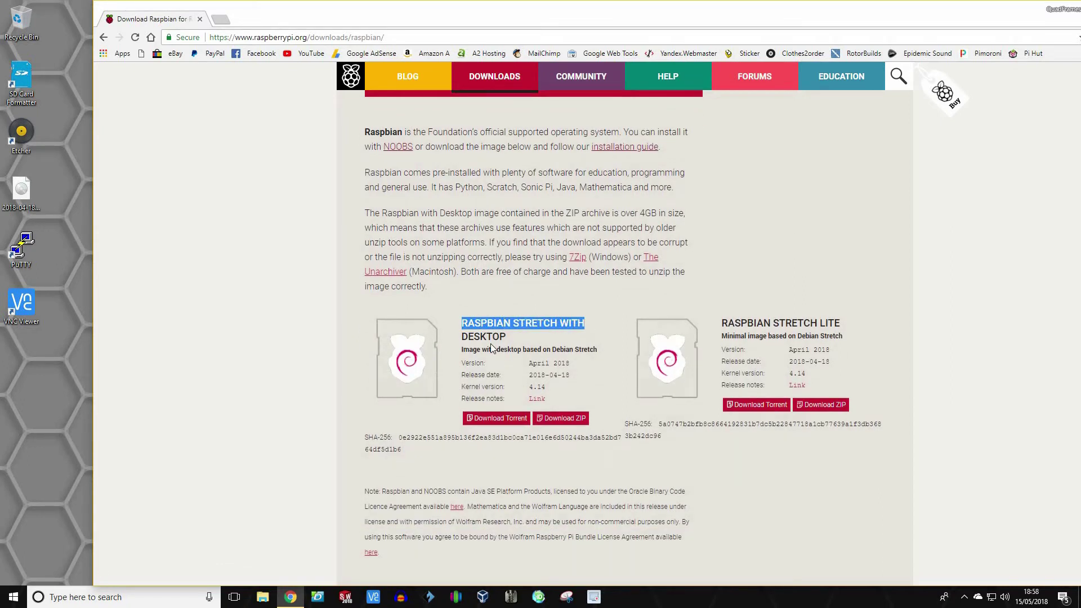
pyautogui.doubleClick(538, 364)
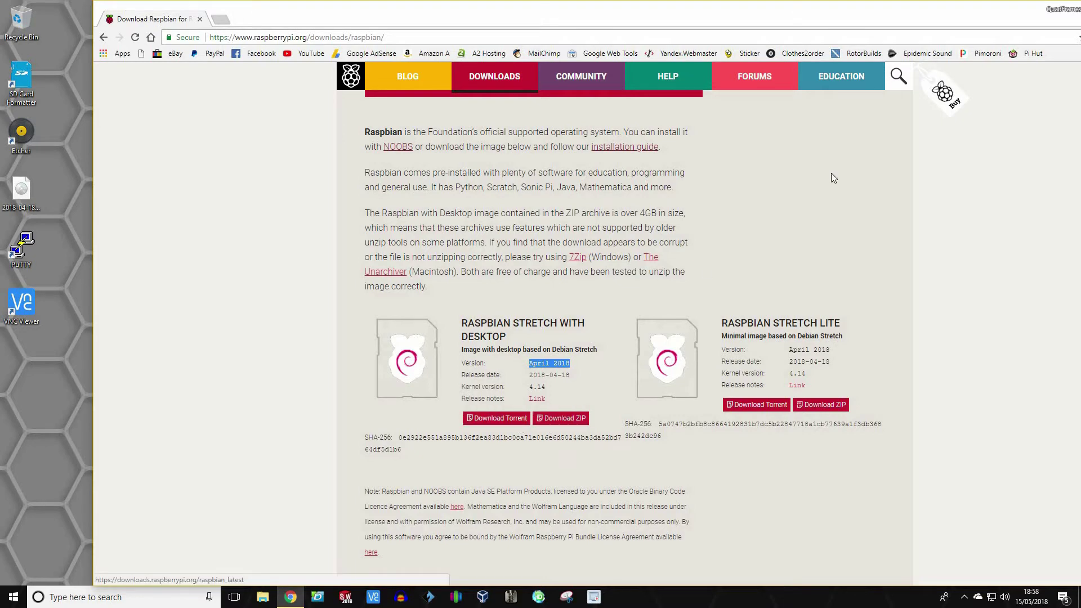
# Clear the browser window off the screen and select the Raspbian image file on the desktop.
pyautogui.moveTo(920, 18); pyautogui.dragTo(464, 20)
pyautogui.press('super+d')
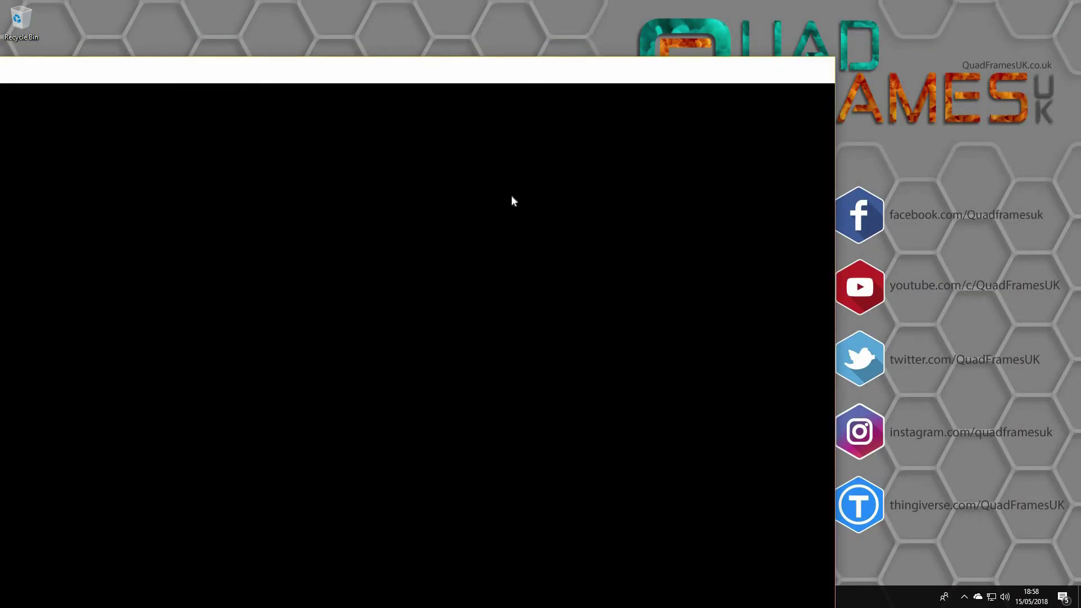
pyautogui.click(33, 192)
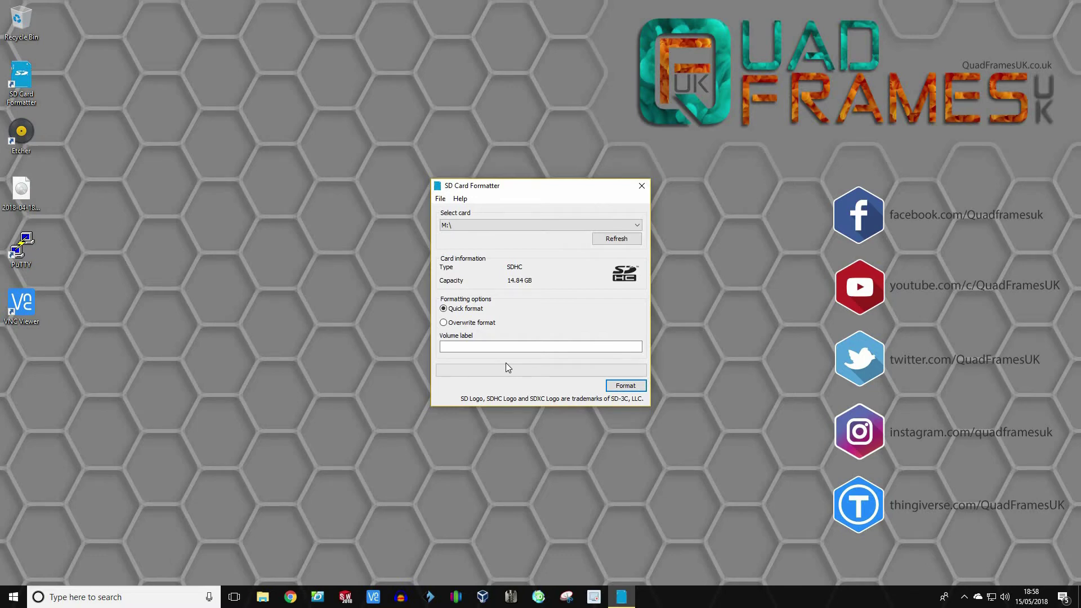
# Mute the computer's sound and compare the card list in SD Card Formatter with the SD card's drive letter in File Explorer.
pyautogui.press('XF86AudioMute')
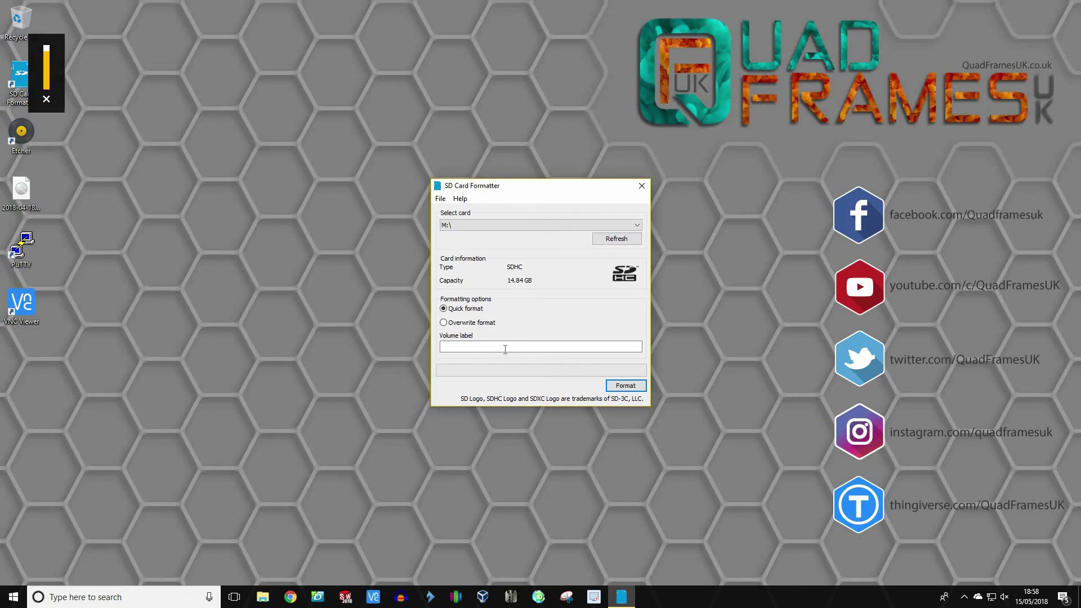
pyautogui.click(485, 224)
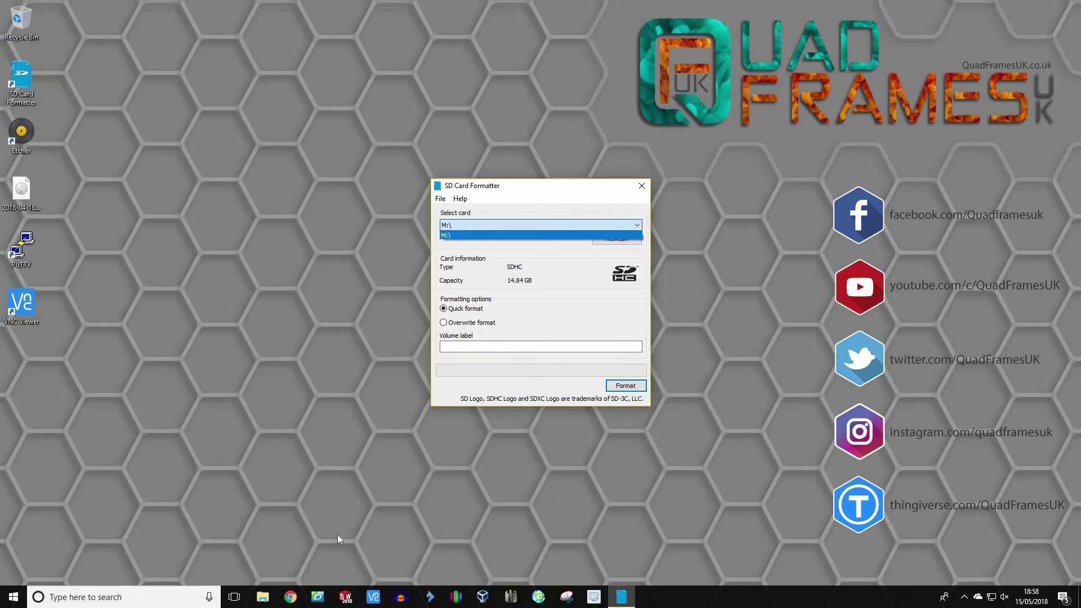
pyautogui.click(265, 596)
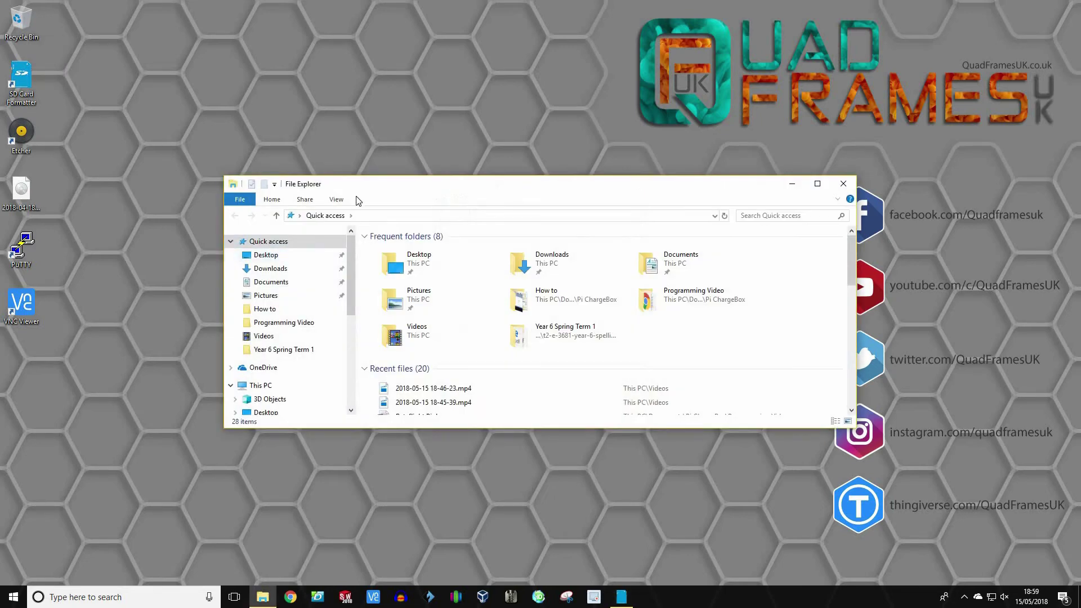
pyautogui.moveTo(286, 211); pyautogui.dragTo(286, 298)
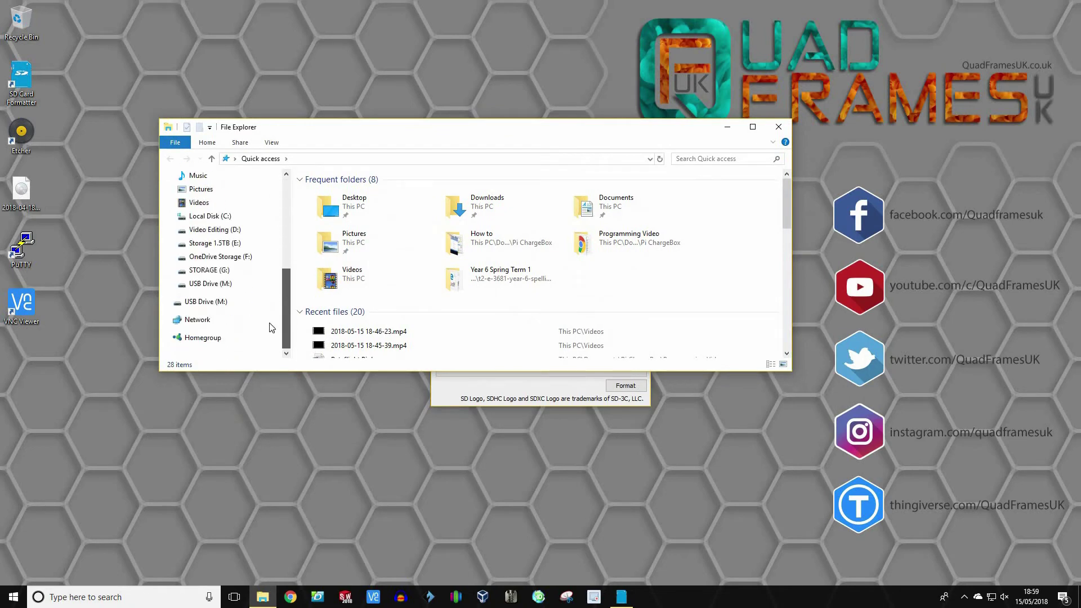
pyautogui.click(778, 127)
# Select card M:\ and quick format it, accepting the erase warning, and close the drive window and SD Card Formatter when done.
pyautogui.click(522, 226)
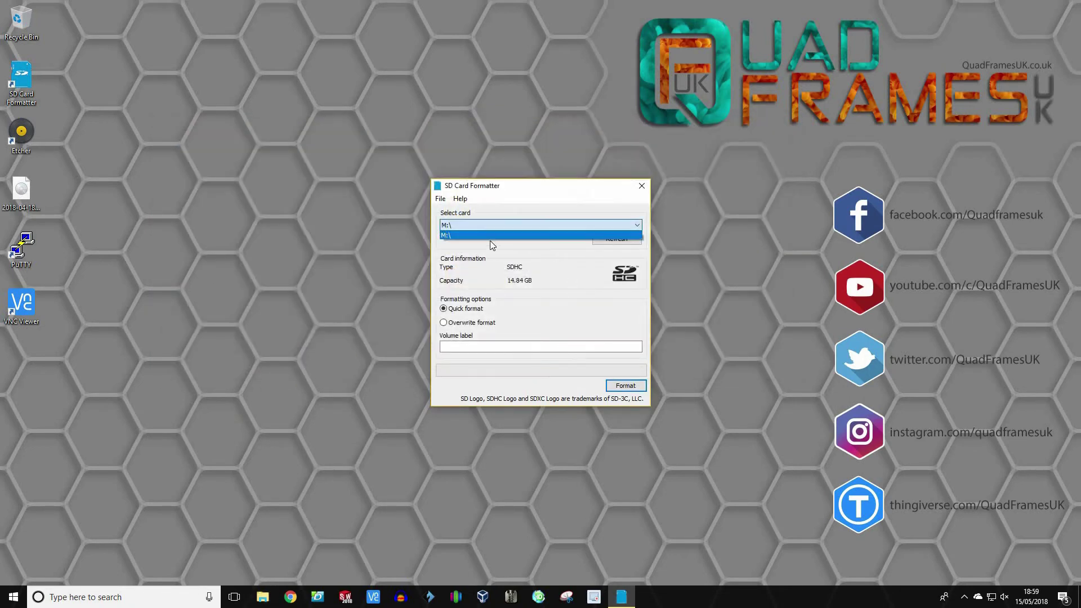
pyautogui.click(482, 236)
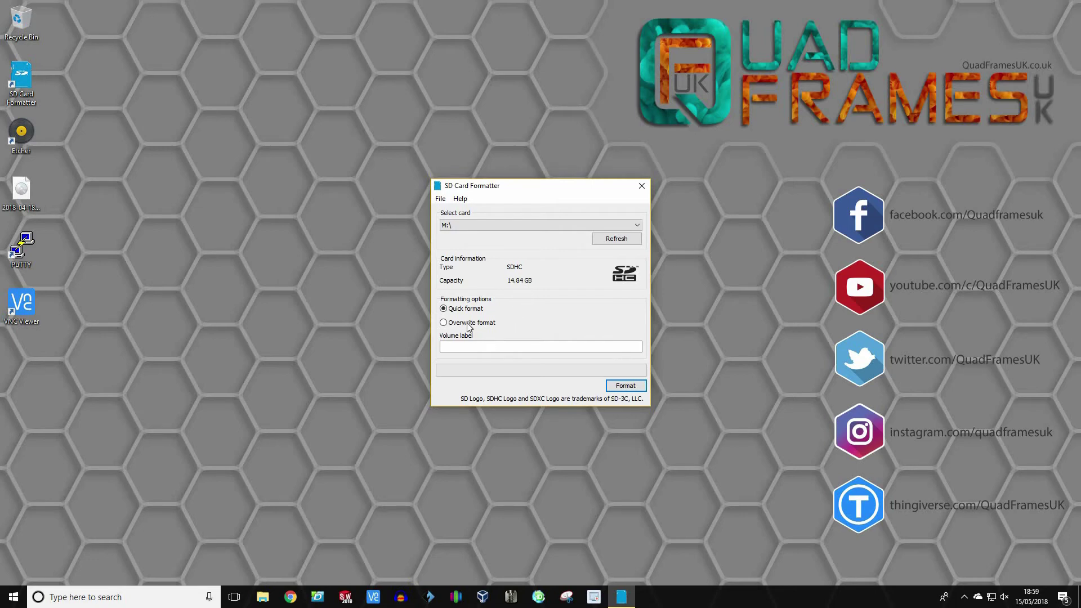
pyautogui.click(625, 386)
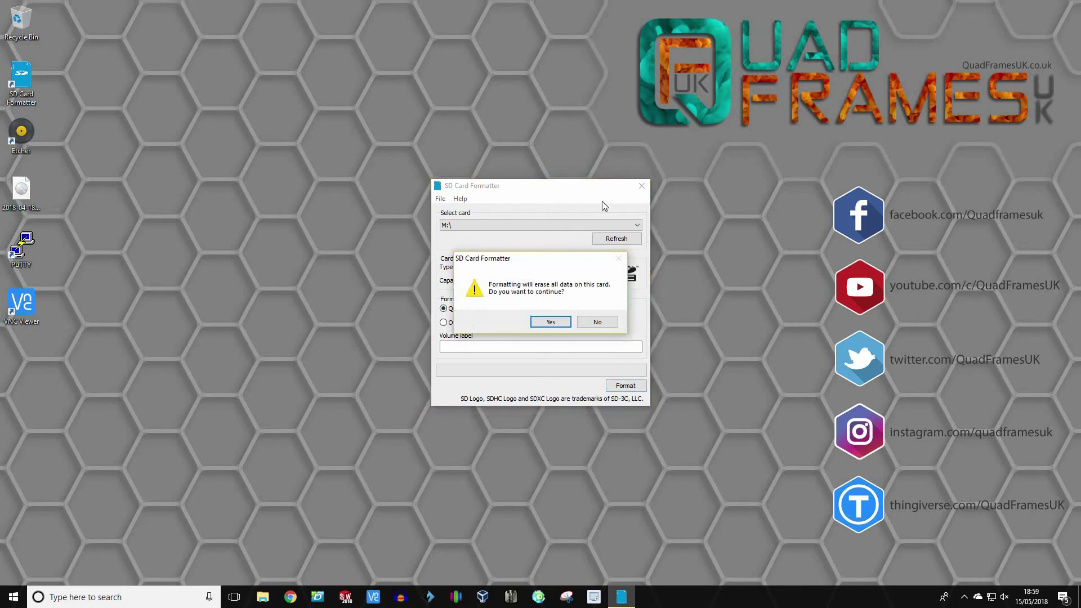
pyautogui.click(559, 322)
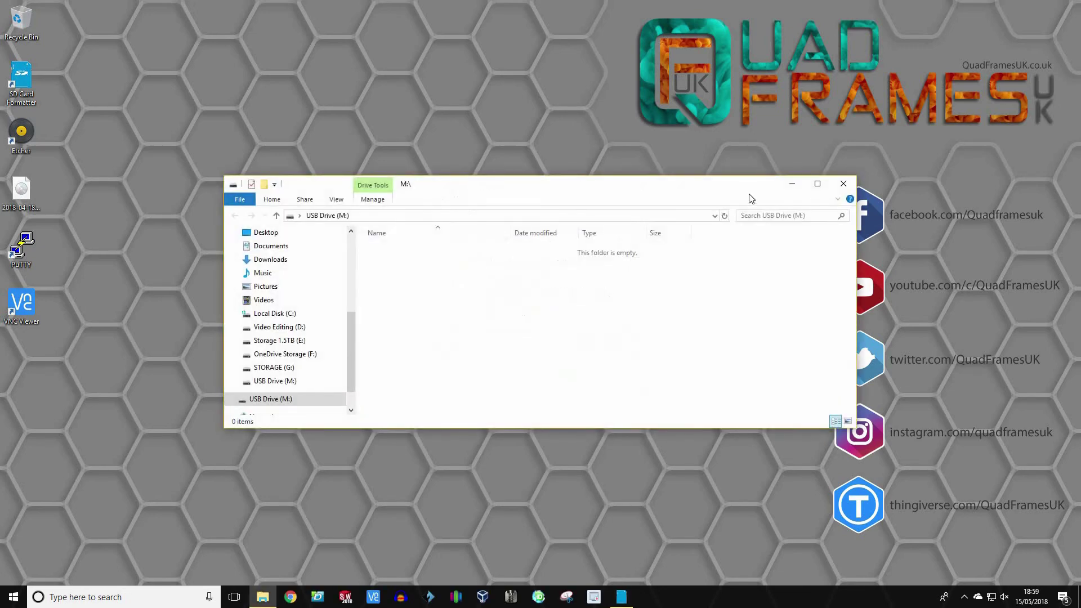
pyautogui.click(841, 185)
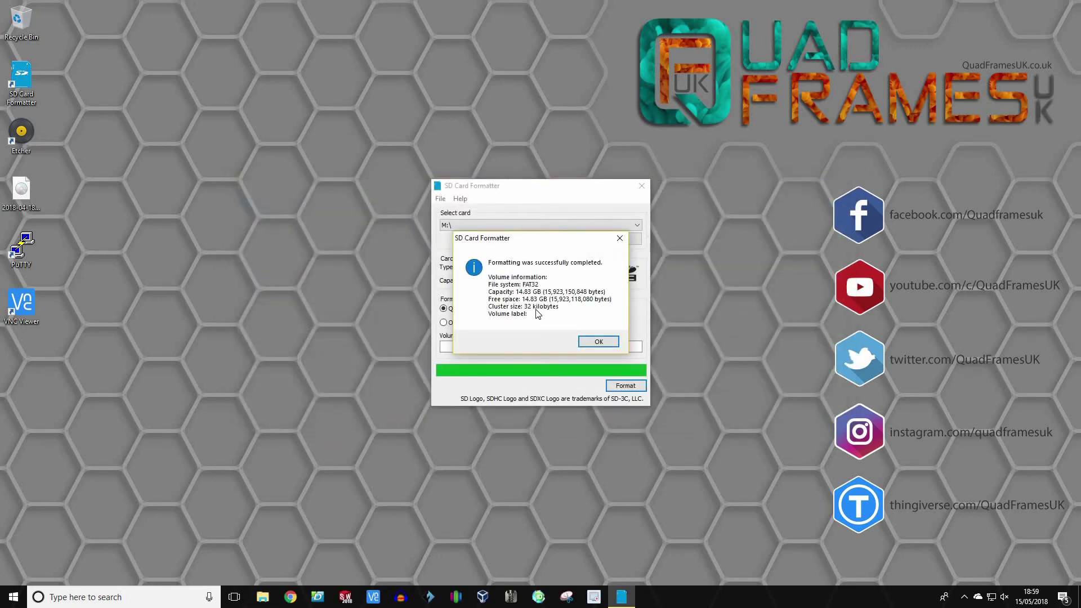
pyautogui.click(597, 342)
pyautogui.hotkey('alt', 'F4')
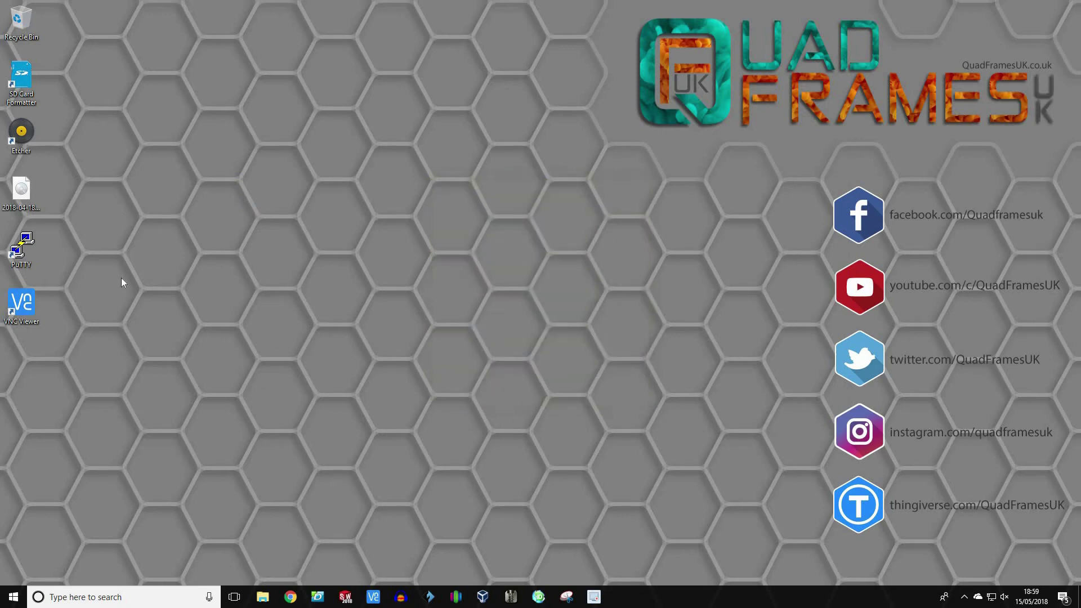
# Launch Etcher and load 2018-04-18-raspbian-stretch.img from the Desktop folder as the image to flash.
pyautogui.doubleClick(21, 132)
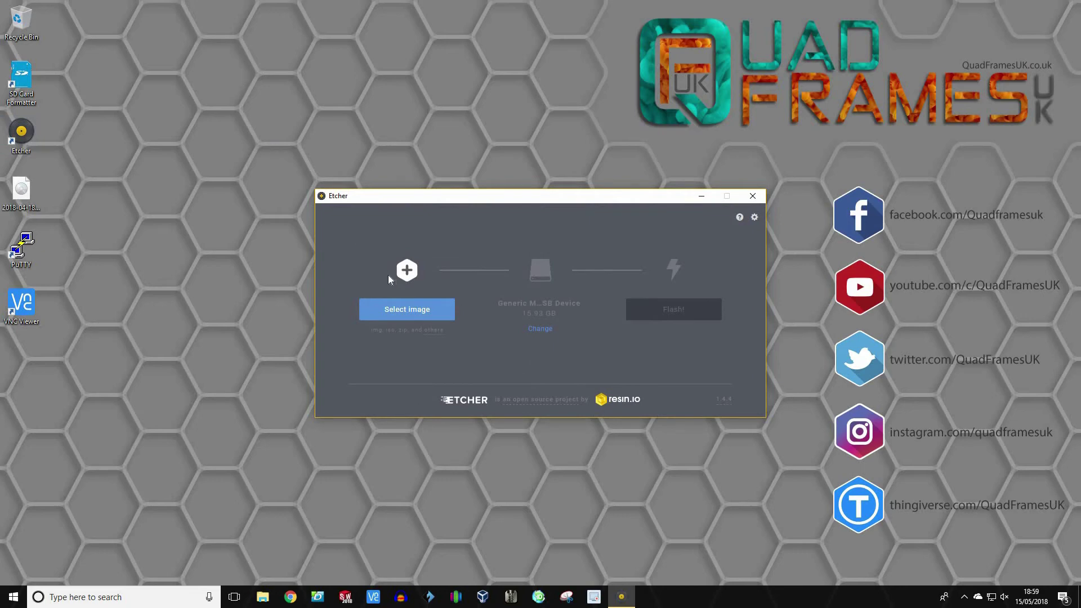
pyautogui.click(392, 312)
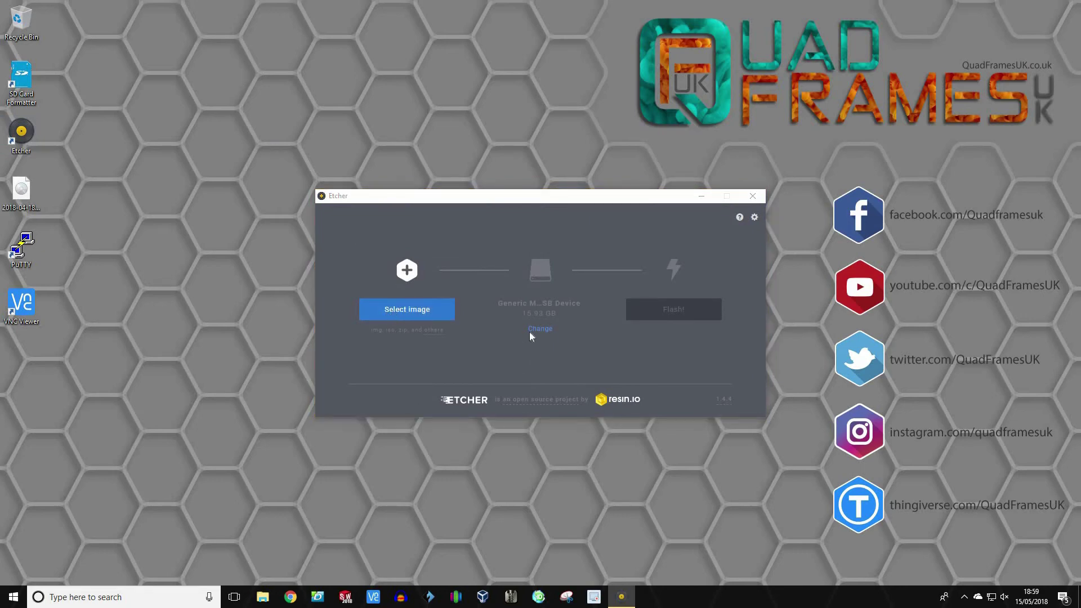
pyautogui.click(372, 288)
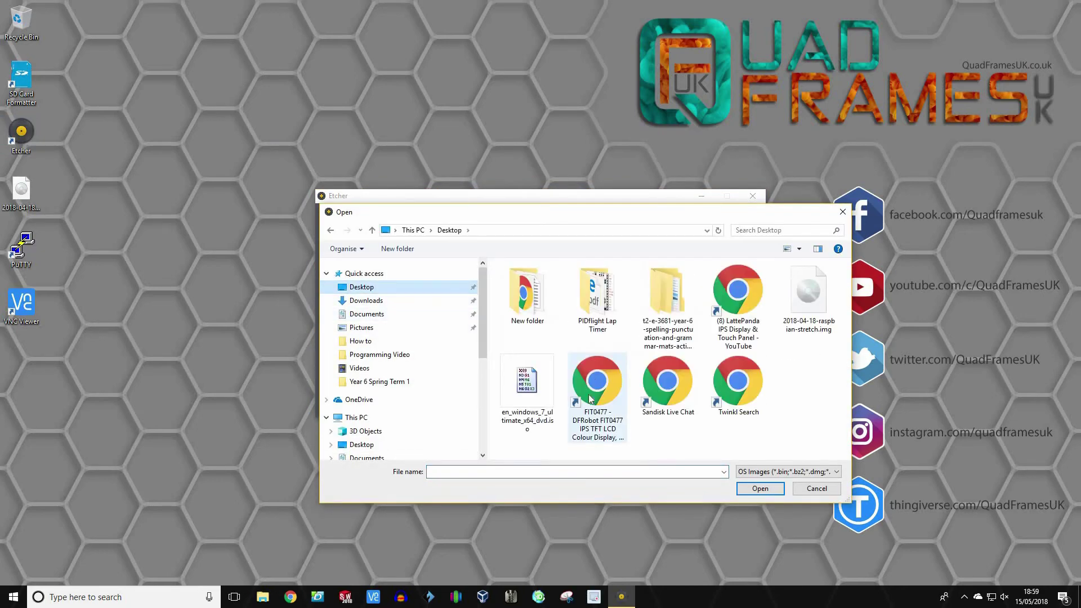
pyautogui.click(809, 296)
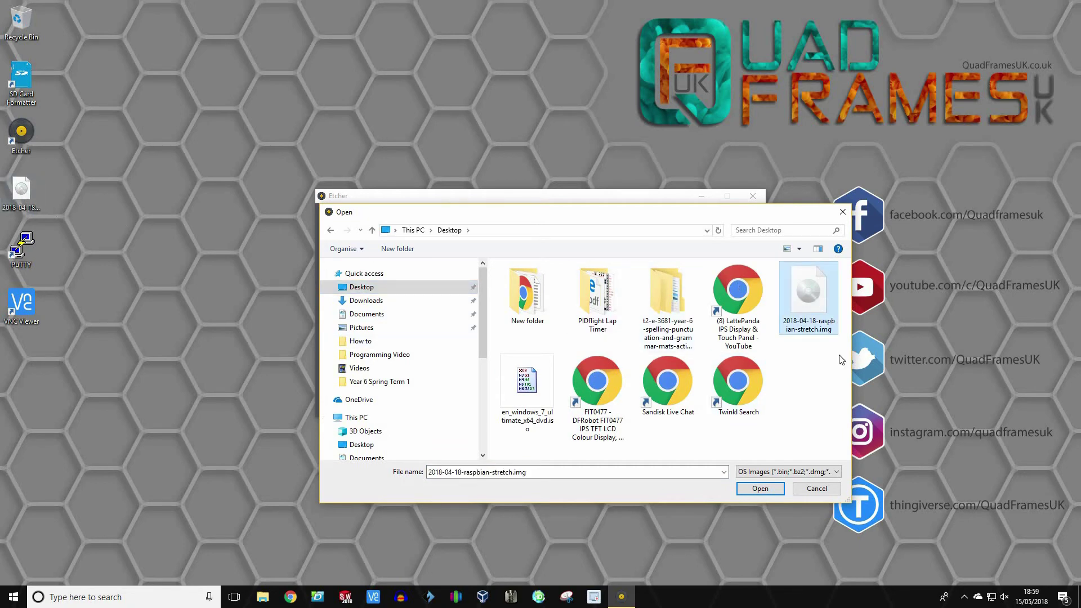
pyautogui.click(760, 488)
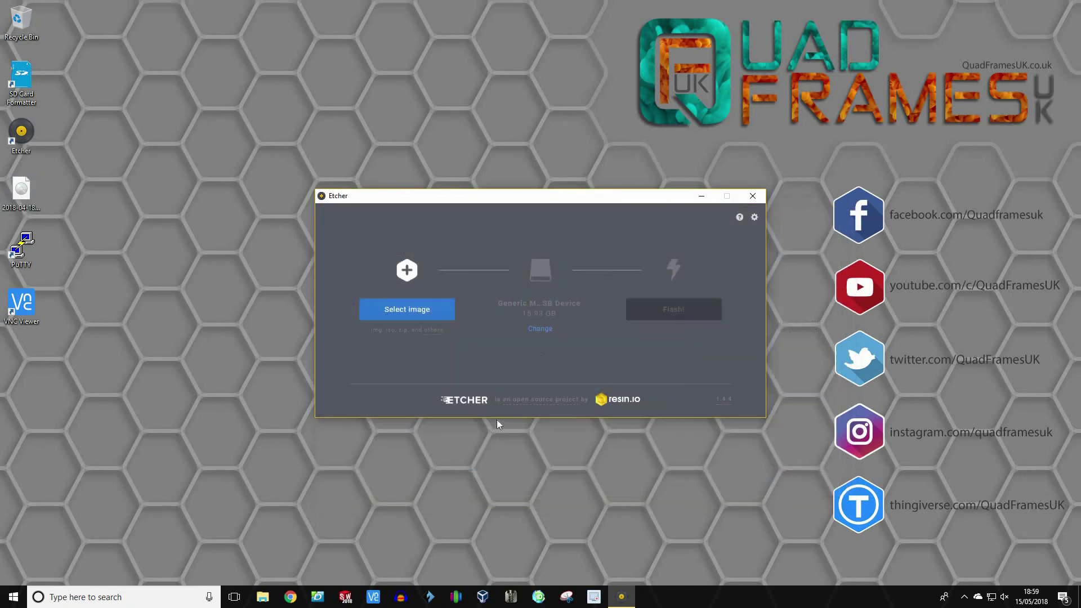
# Keep the Generic Mass-Storage USB Device as the target drive, flash the image, decline Windows' offer to format the disk and close Etcher.
pyautogui.click(540, 335)
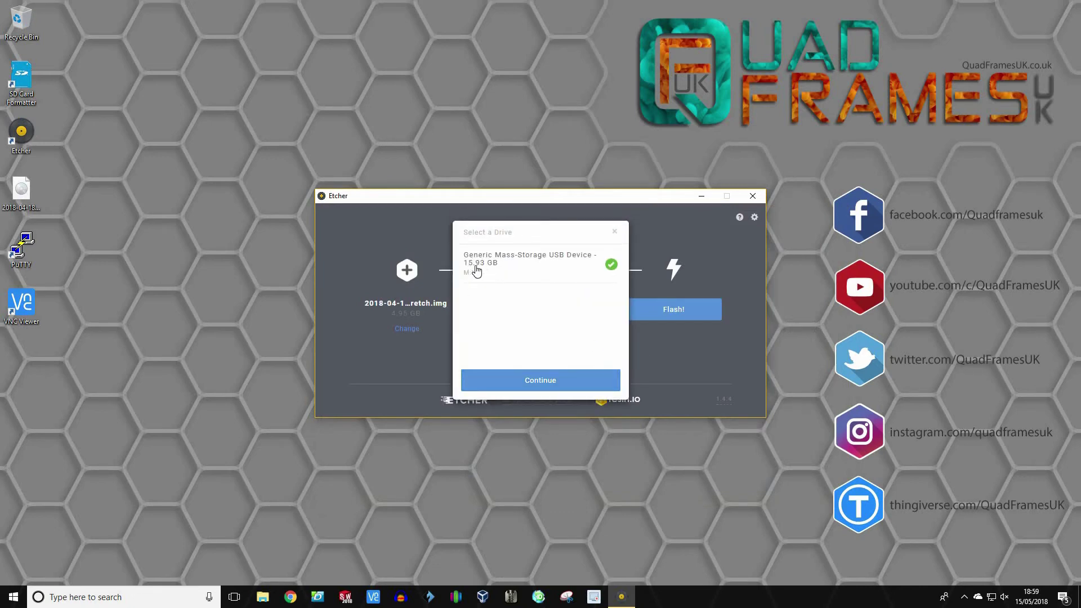
pyautogui.click(530, 393)
pyautogui.click(706, 309)
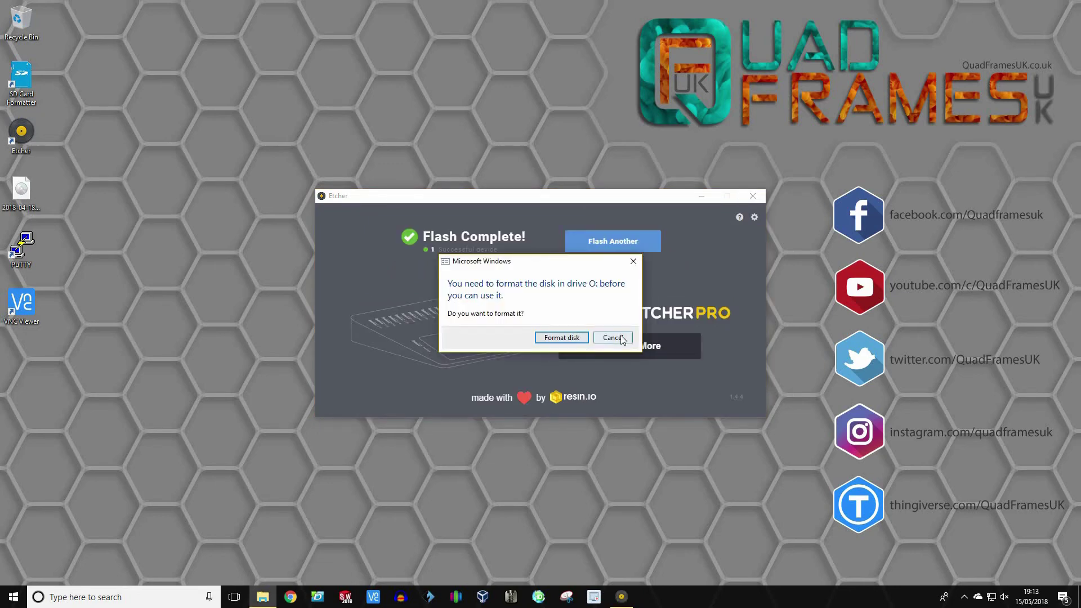
pyautogui.click(622, 338)
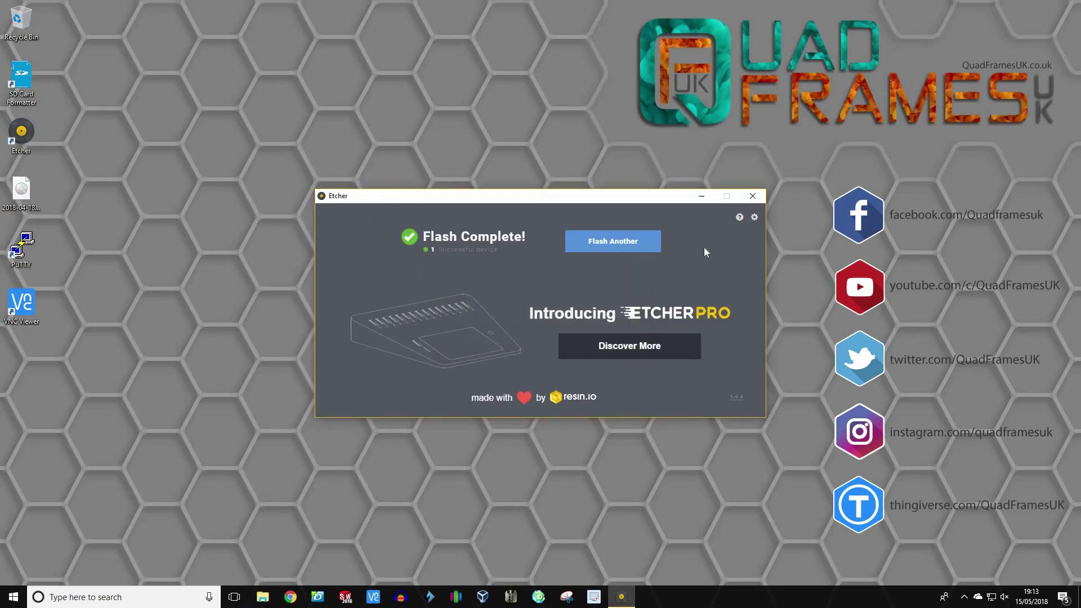
pyautogui.click(753, 196)
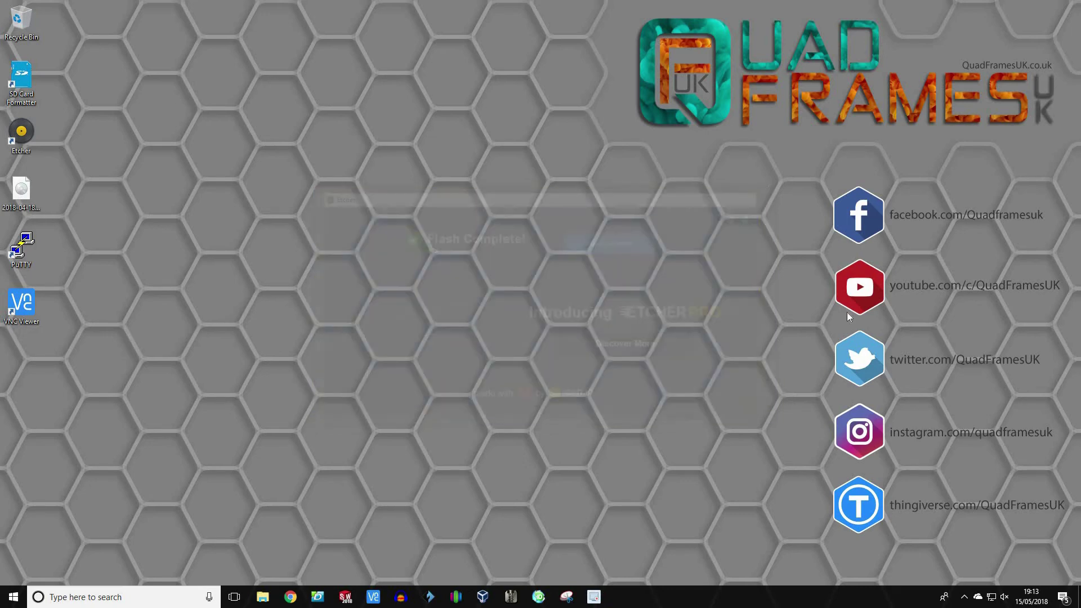
# Look for the SD card in the safe hardware removal options, open Devices and Printers from there, and close that window.
pyautogui.click(964, 598)
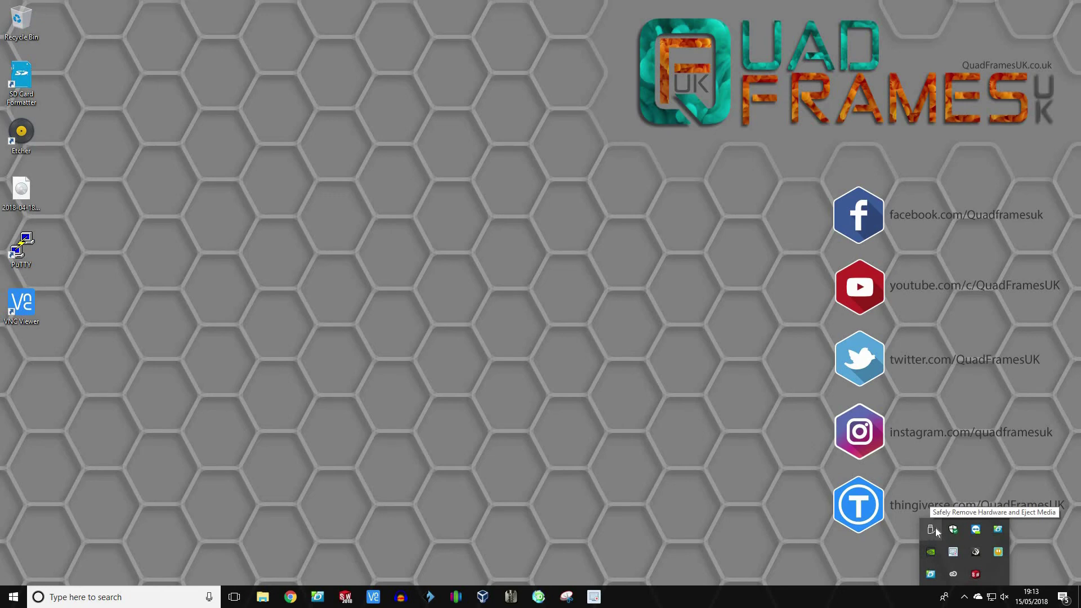
pyautogui.click(964, 598)
pyautogui.click(964, 598)
pyautogui.rightClick(930, 527)
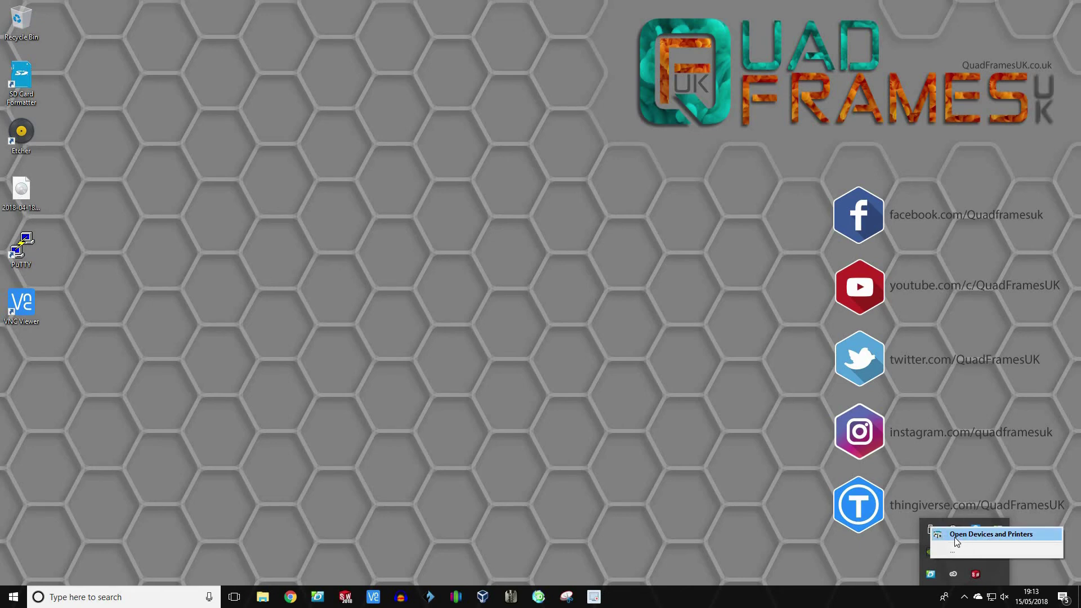
pyautogui.click(954, 535)
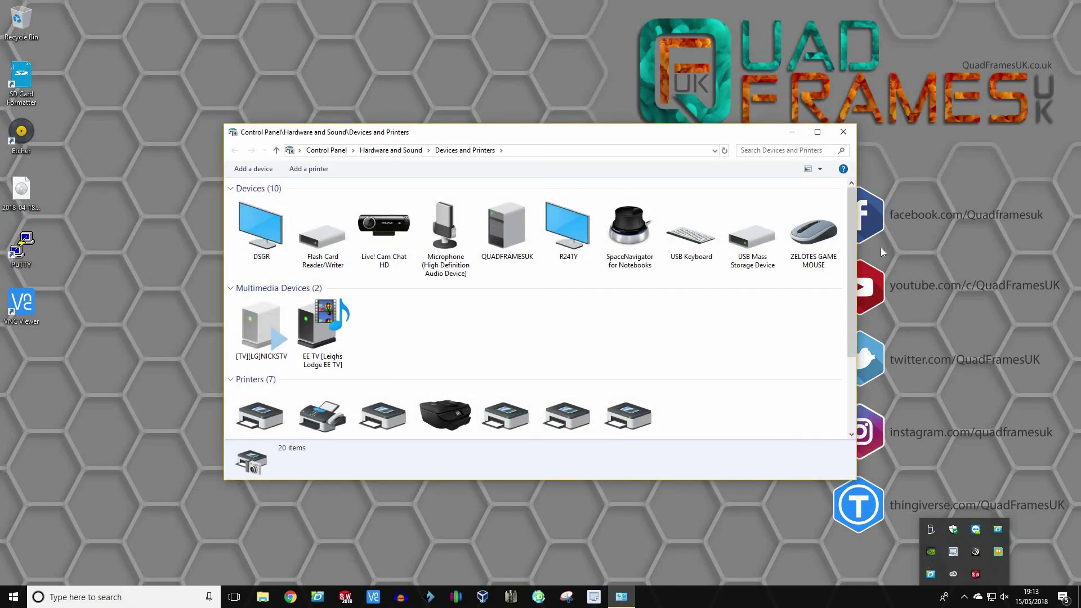
pyautogui.hotkey('alt', 'F4')
# Check the drive list in File Explorer for the SD card and close the window.
pyautogui.click(264, 596)
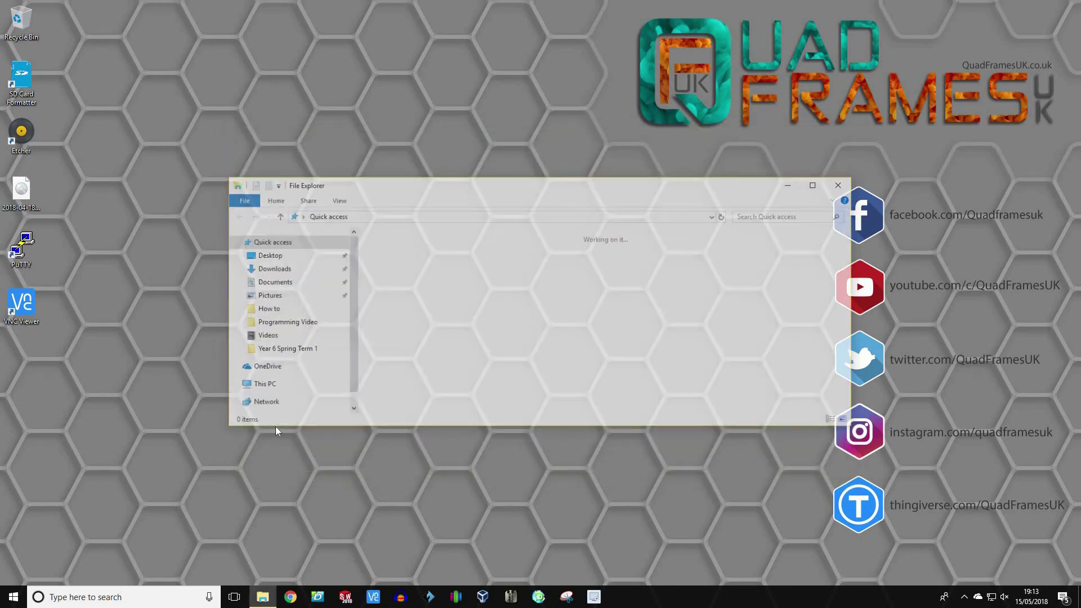
pyautogui.scroll(-3, 309, 377)
pyautogui.scroll(-3, 309, 379)
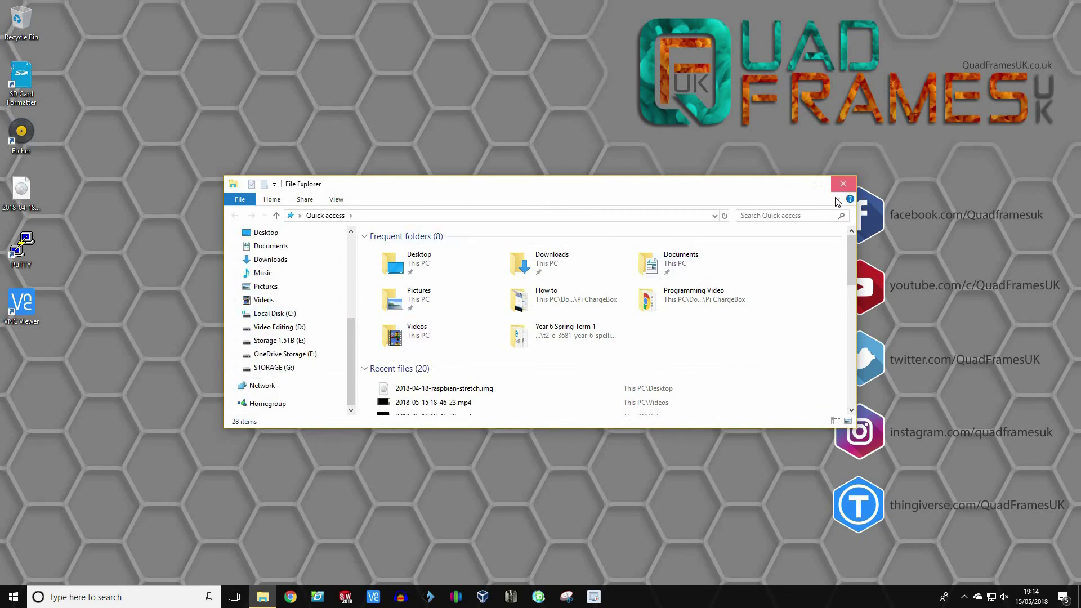
pyautogui.click(843, 183)
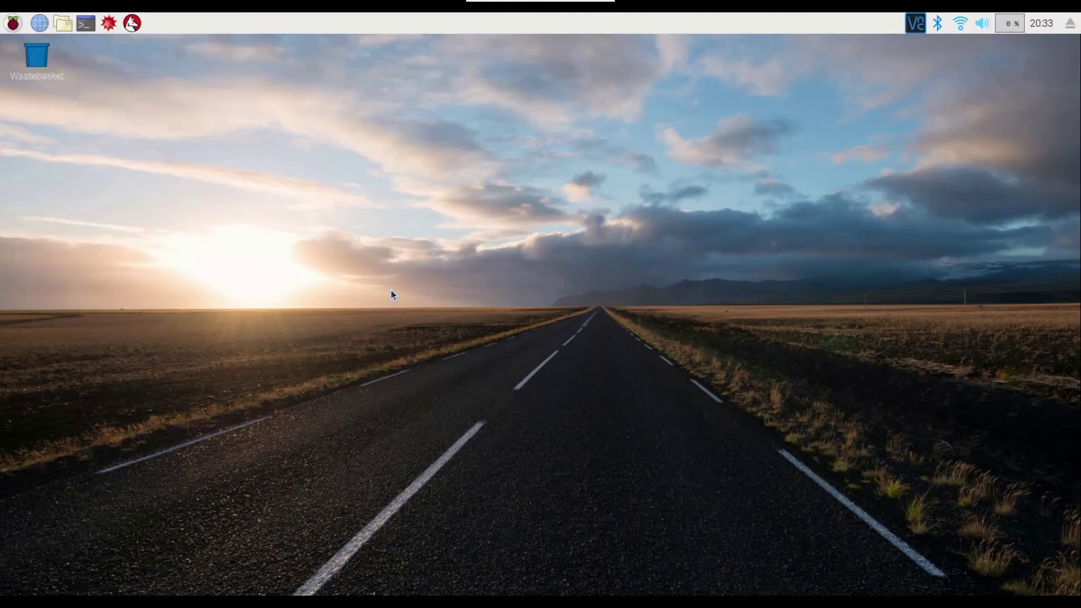
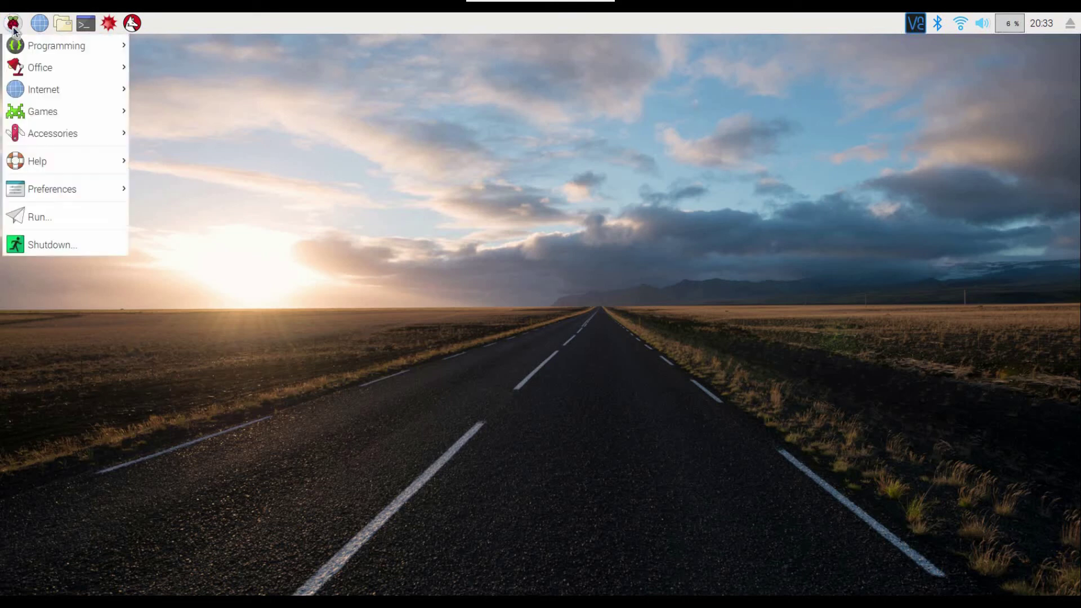
# Open Raspberry Pi Configuration on the Pi's desktop and review the System, Interfaces and Performance settings, including SSH and VNC.
pyautogui.moveTo(57, 189)
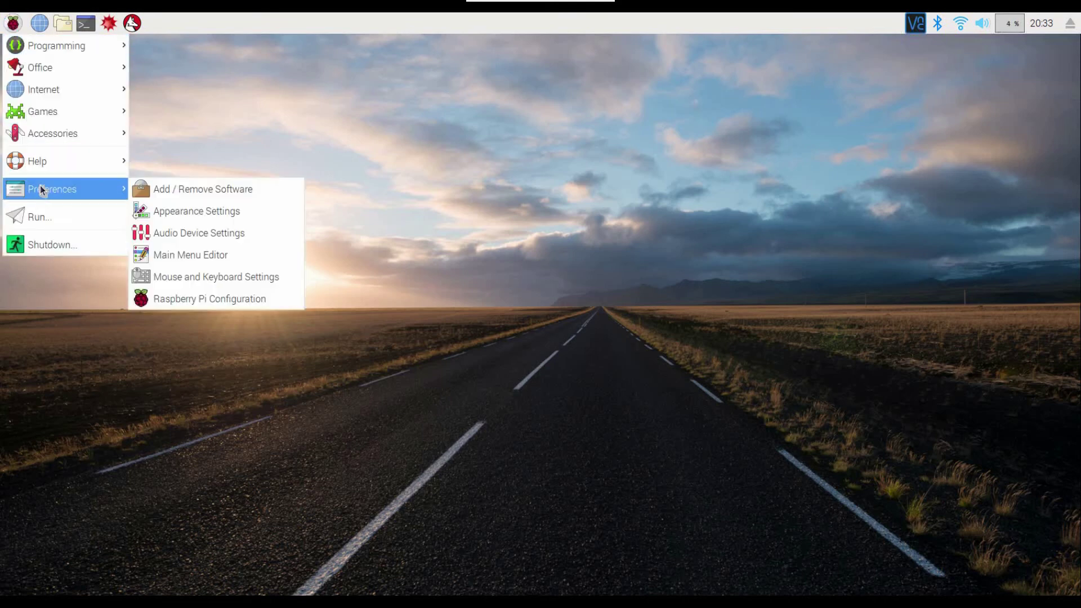
pyautogui.click(204, 296)
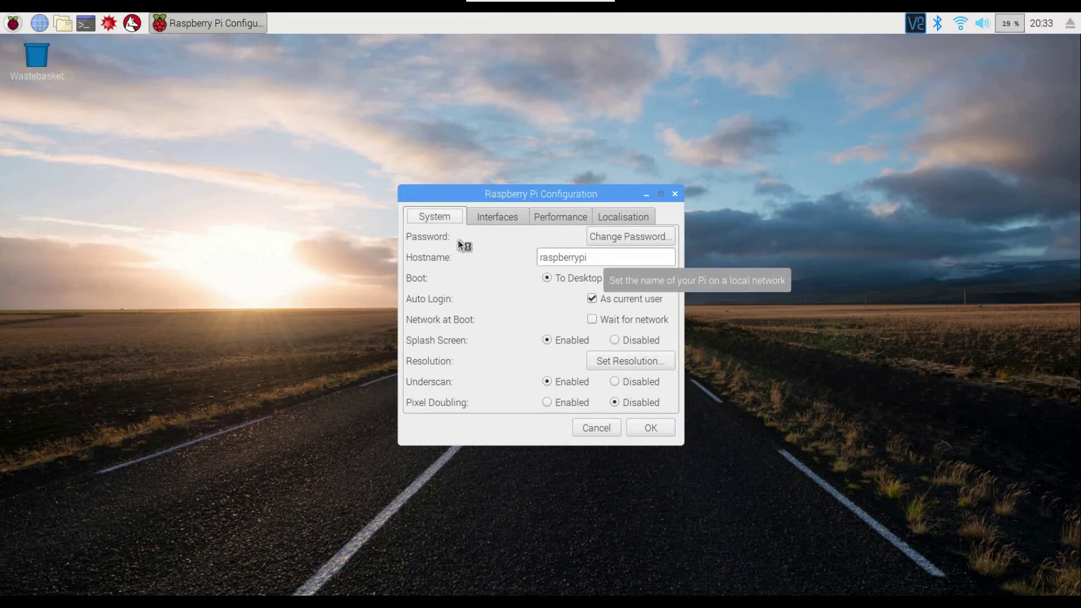
pyautogui.click(515, 215)
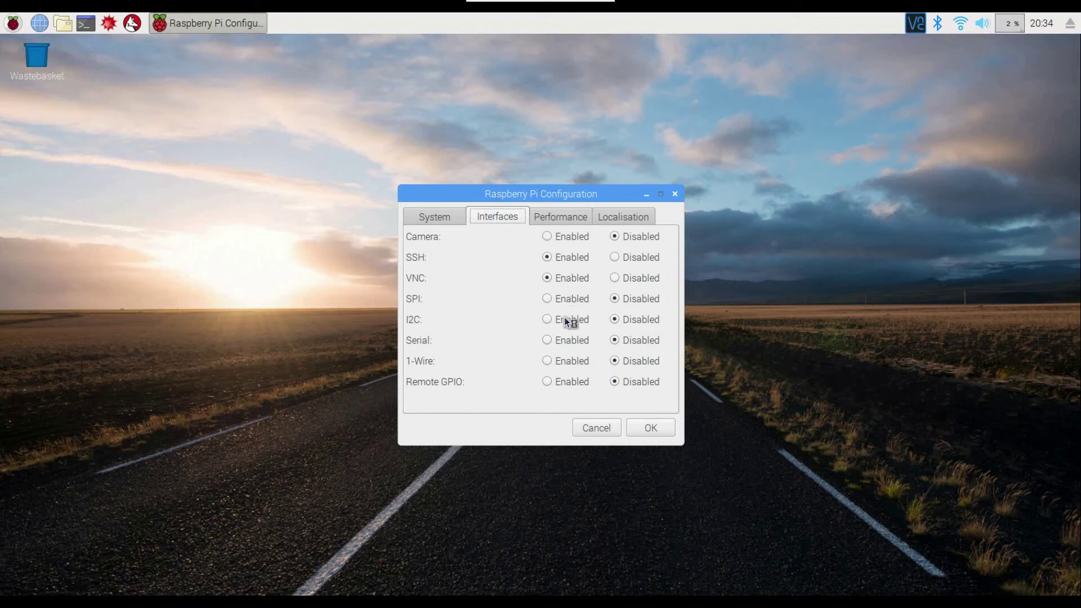
pyautogui.click(558, 222)
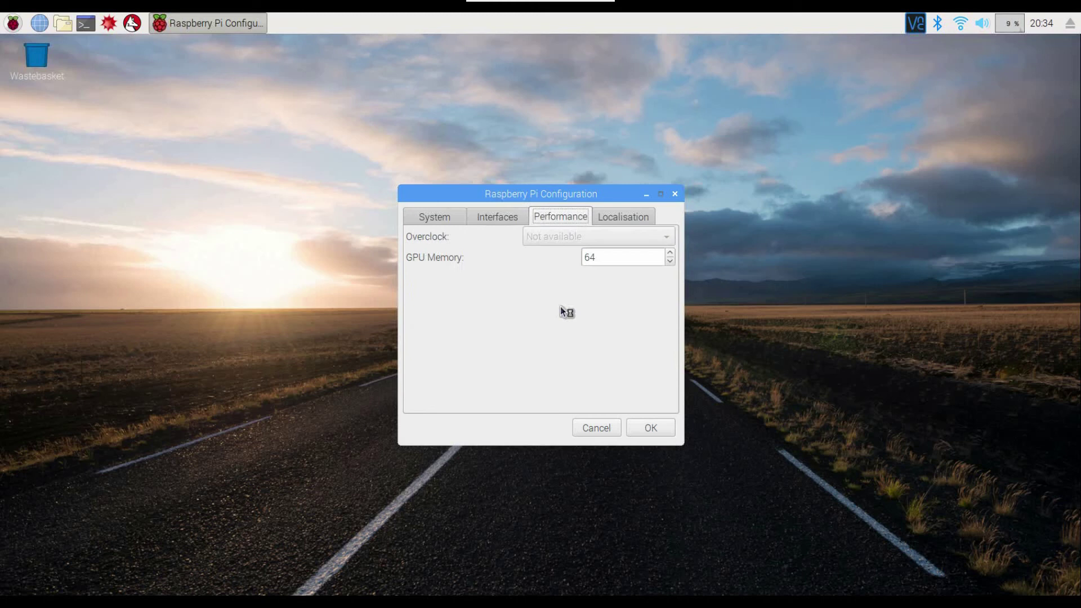
# Confirm the locale as en (English), GB (United Kingdom) with UTF-8, and accept the Raspberry Pi Configuration settings.
pyautogui.click(612, 215)
pyautogui.click(620, 233)
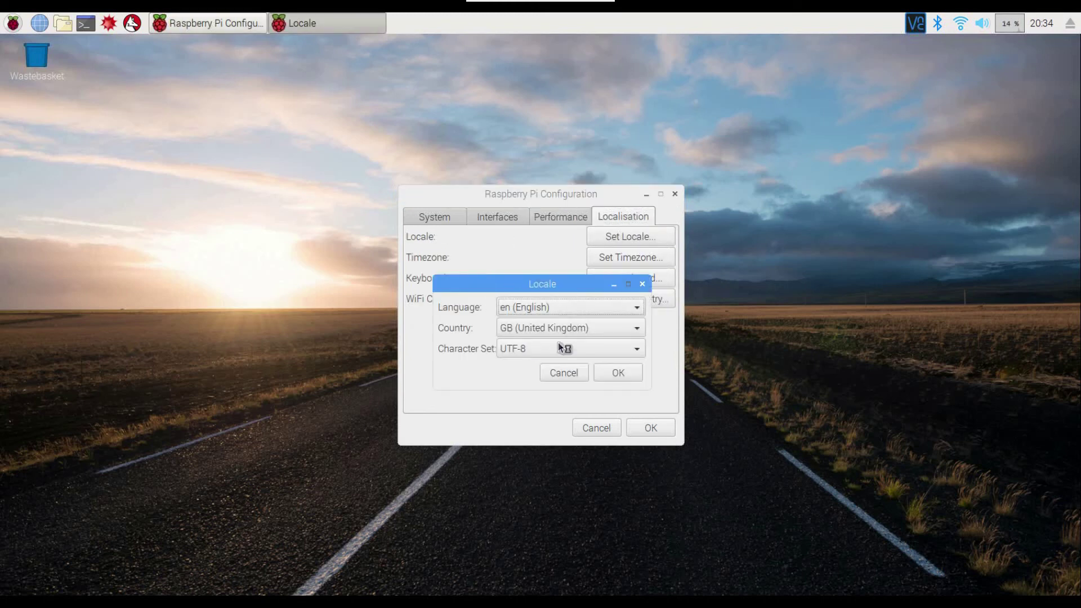
pyautogui.click(616, 371)
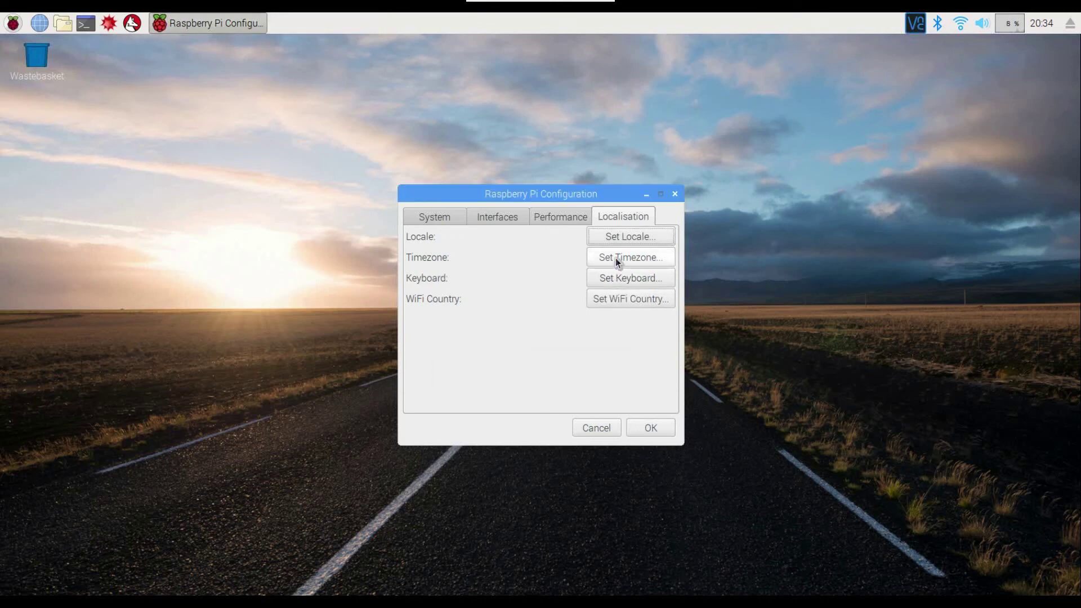
pyautogui.click(612, 277)
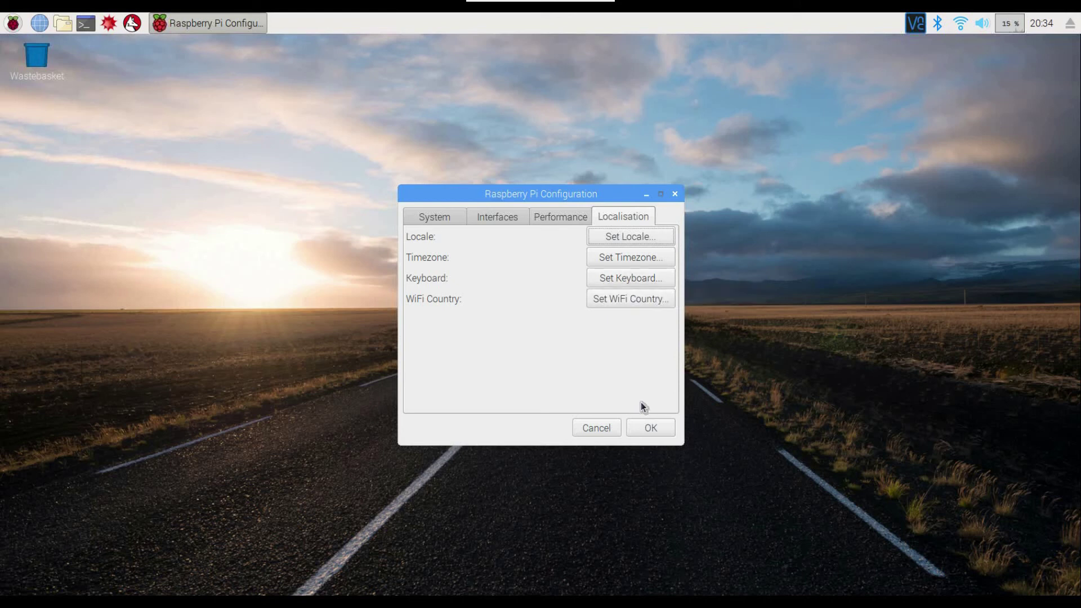
pyautogui.click(651, 429)
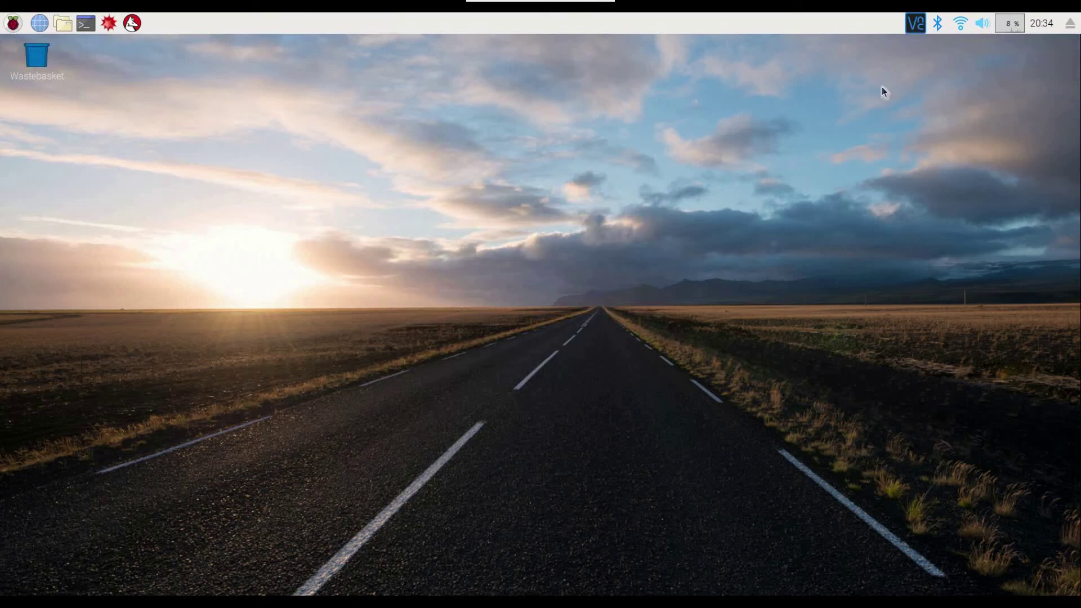
# Check the list of Wi-Fi networks, highlight the Pi's IP address in VNC Server, and close the VNC Server window.
pyautogui.click(962, 25)
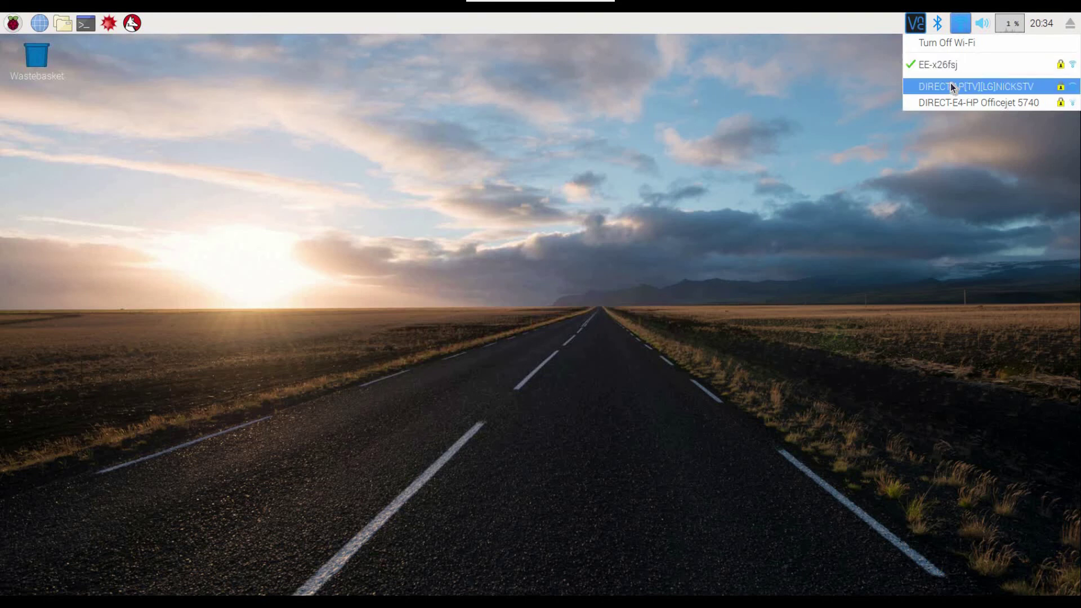
pyautogui.click(982, 164)
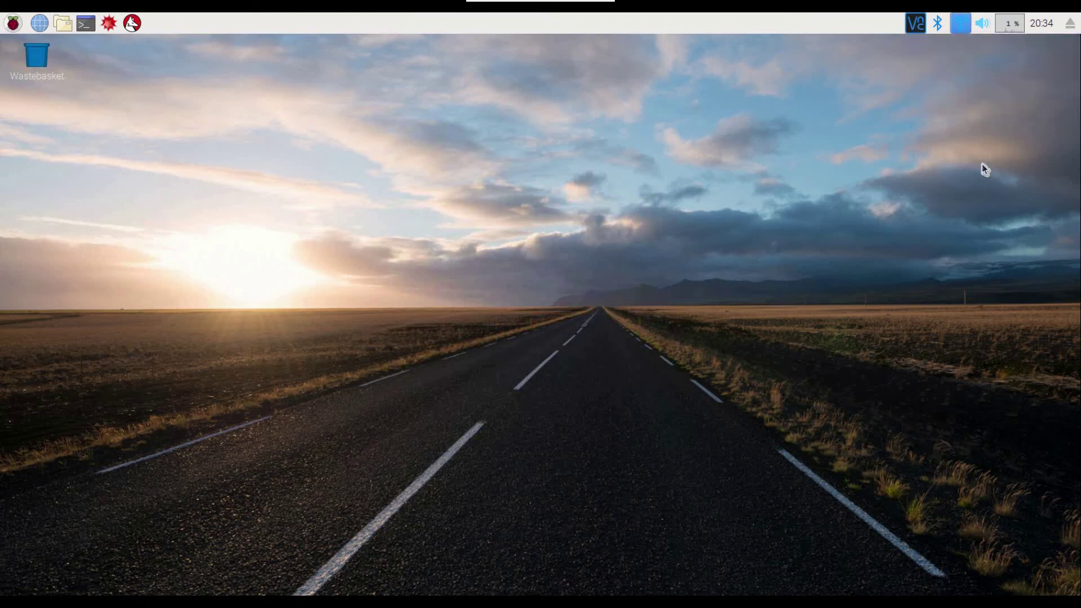
pyautogui.click(913, 25)
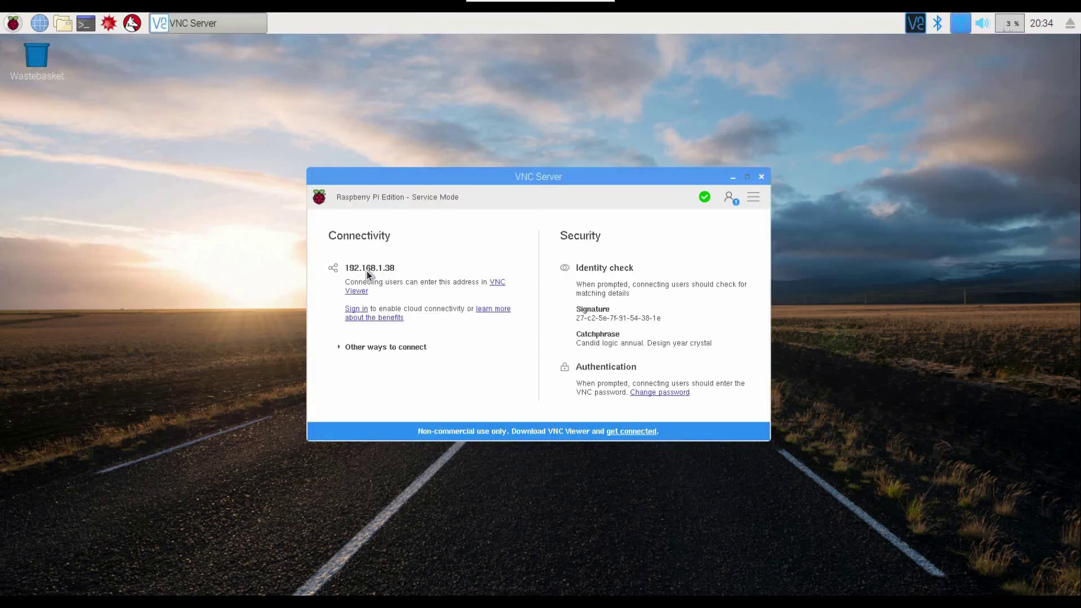
pyautogui.moveTo(347, 270); pyautogui.dragTo(391, 272)
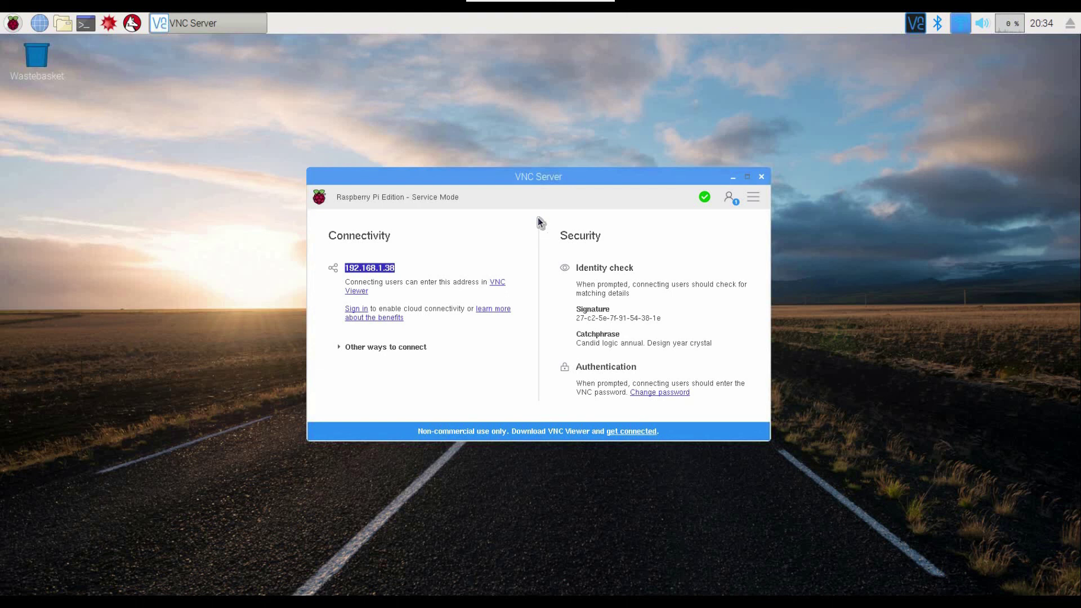
pyautogui.click(762, 177)
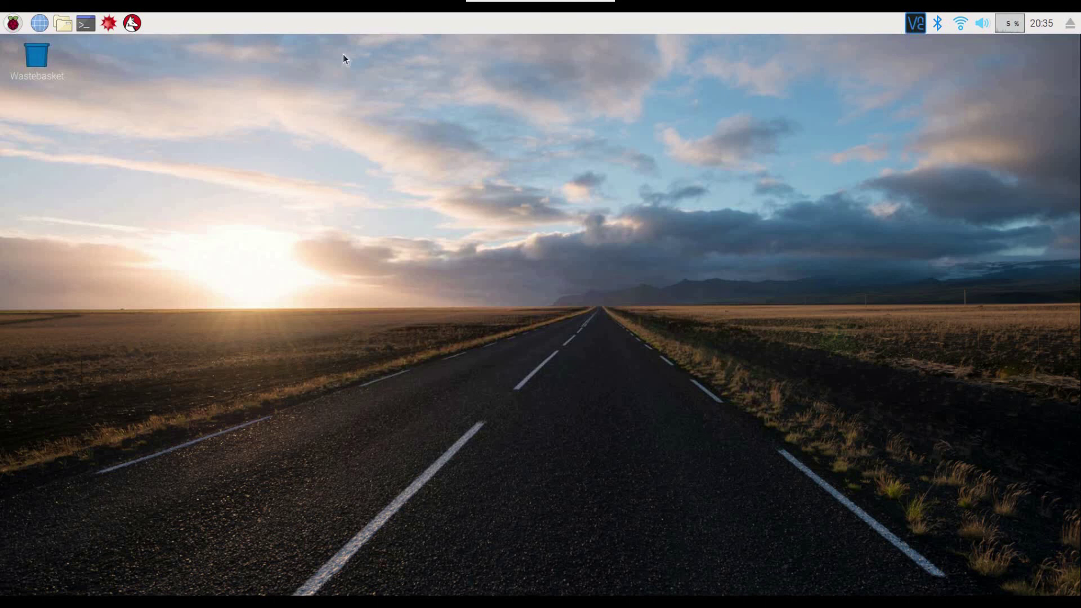
# Open the VNC Server security options, dismiss the permissions notice, keep Authentication on VNC password and accept the options.
pyautogui.click(908, 23)
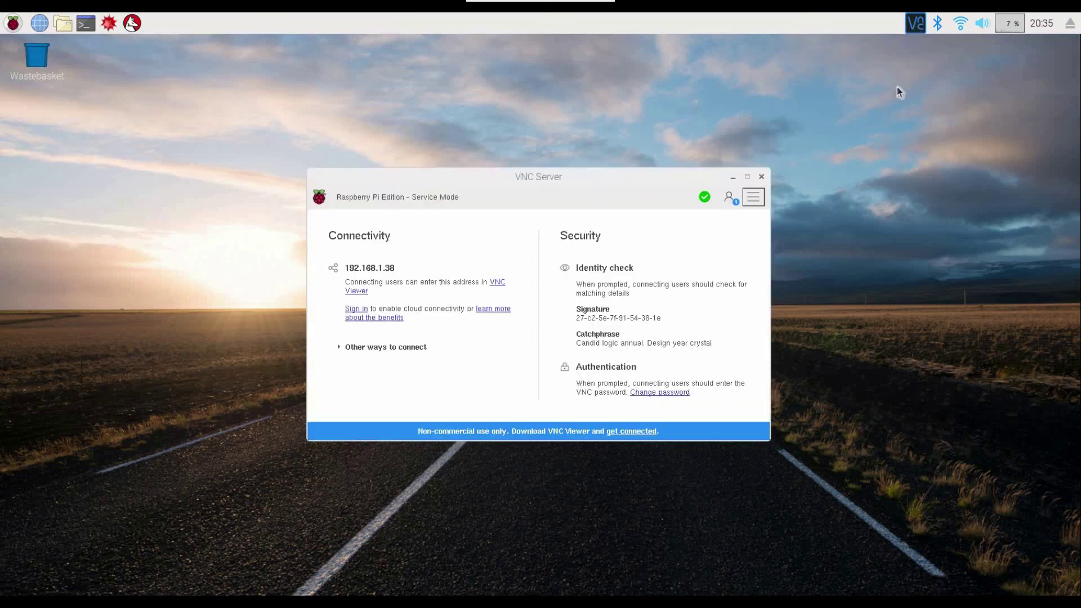
pyautogui.click(753, 197)
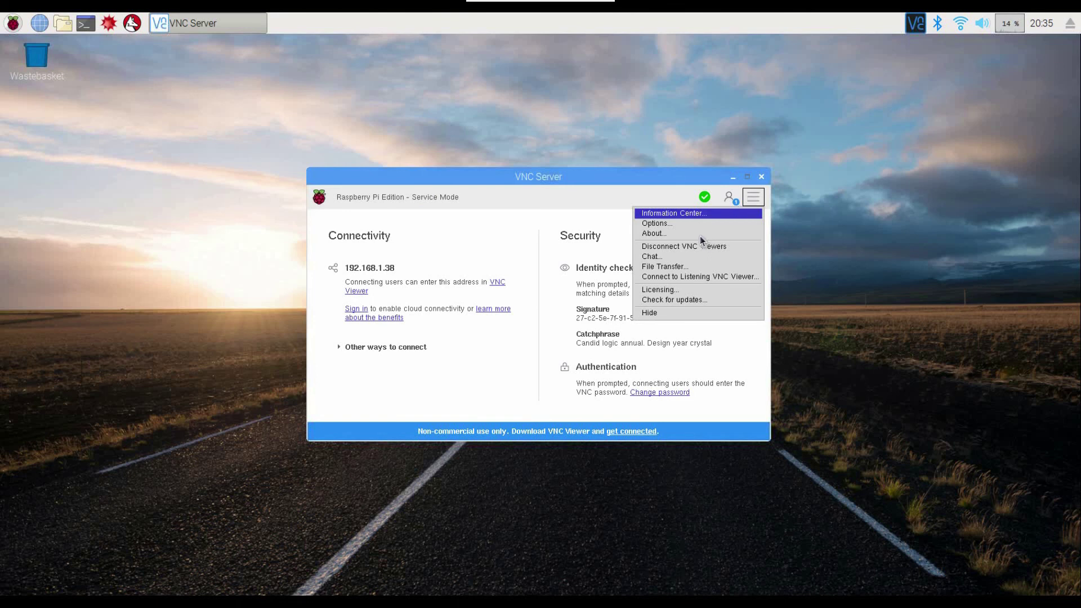
pyautogui.click(643, 225)
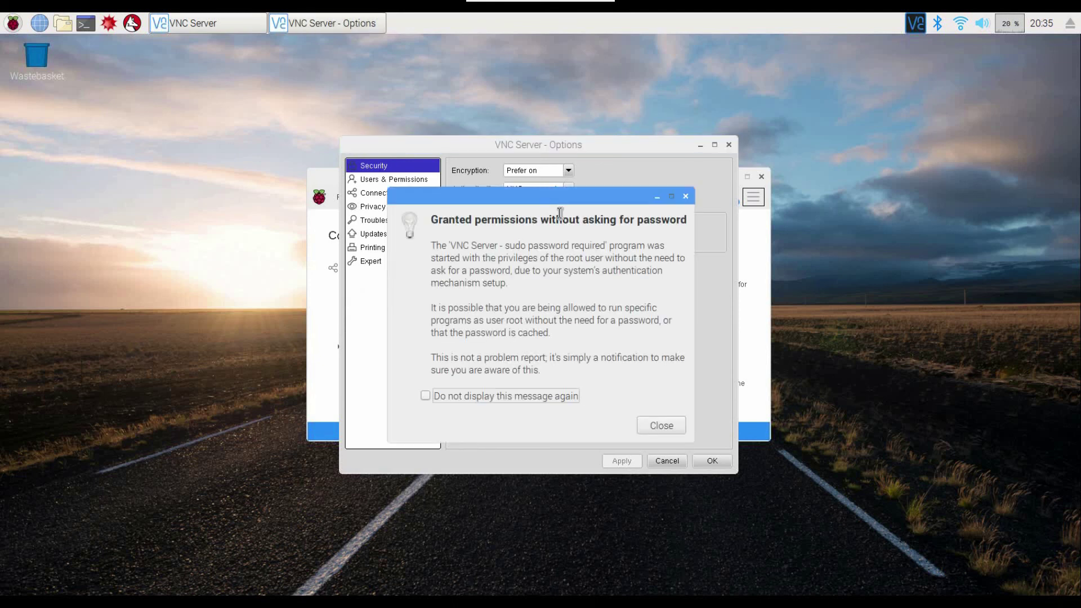
pyautogui.click(662, 426)
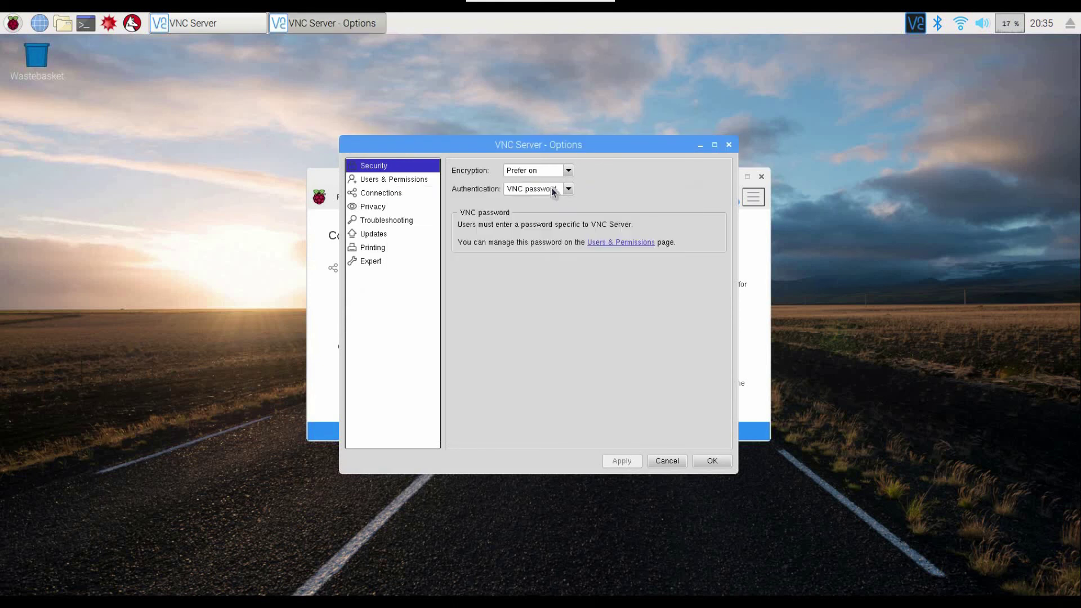
pyautogui.click(568, 189)
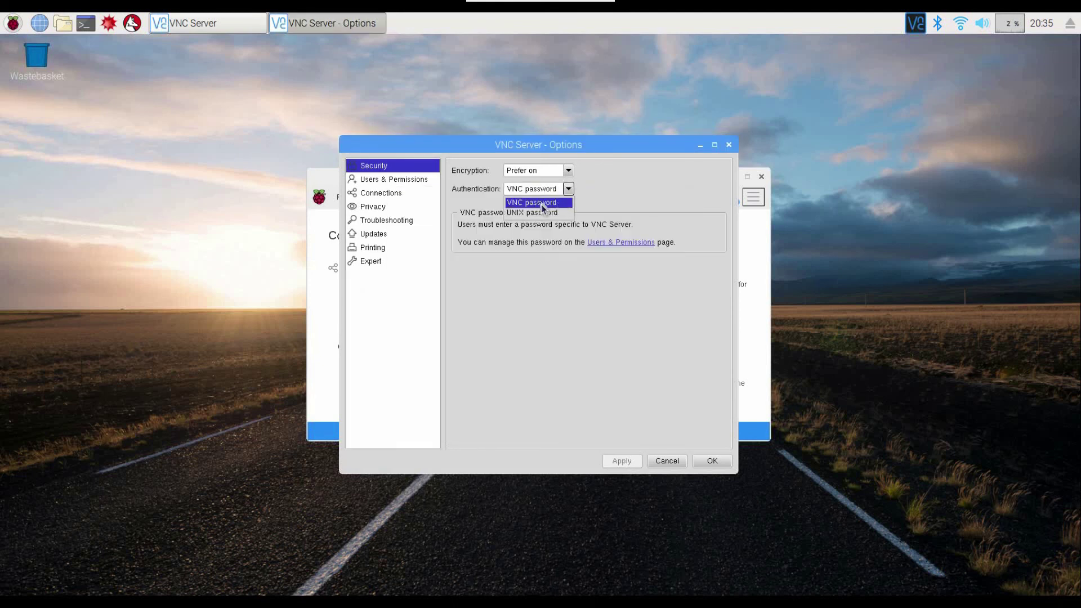
pyautogui.click(586, 200)
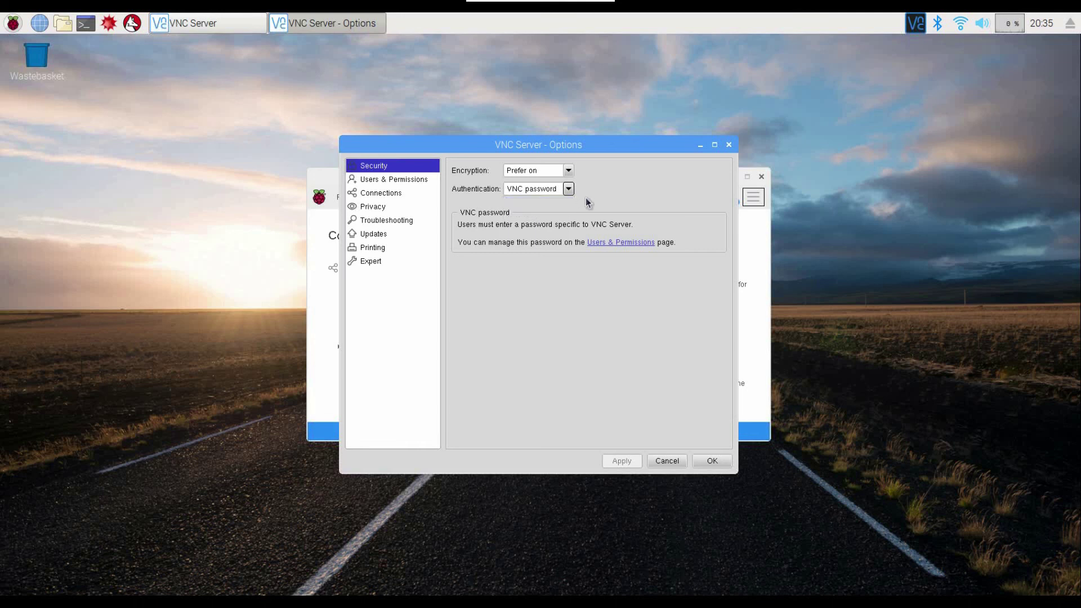
pyautogui.click(705, 462)
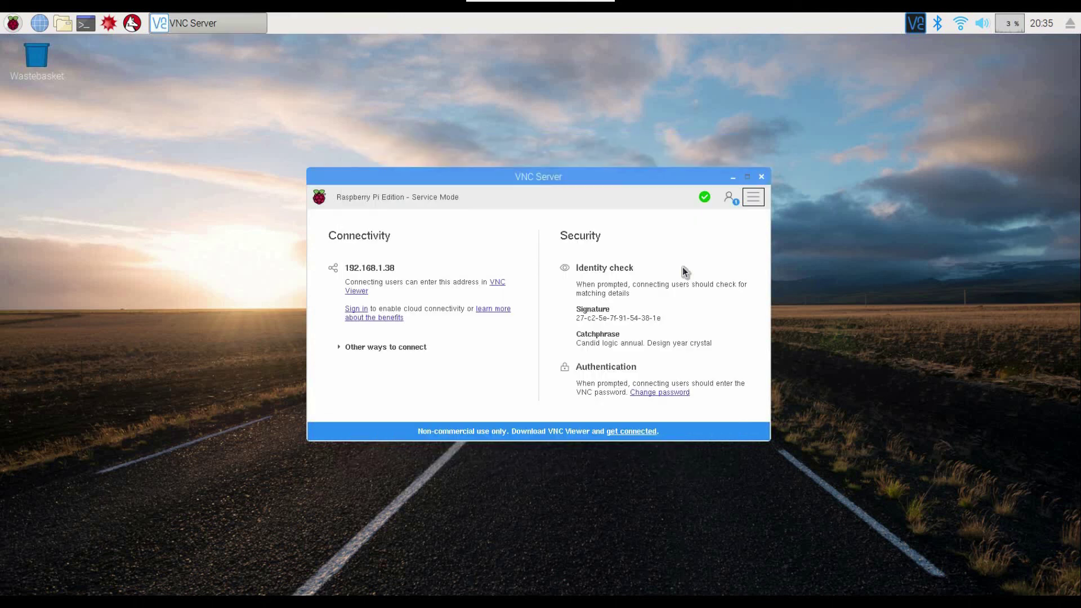